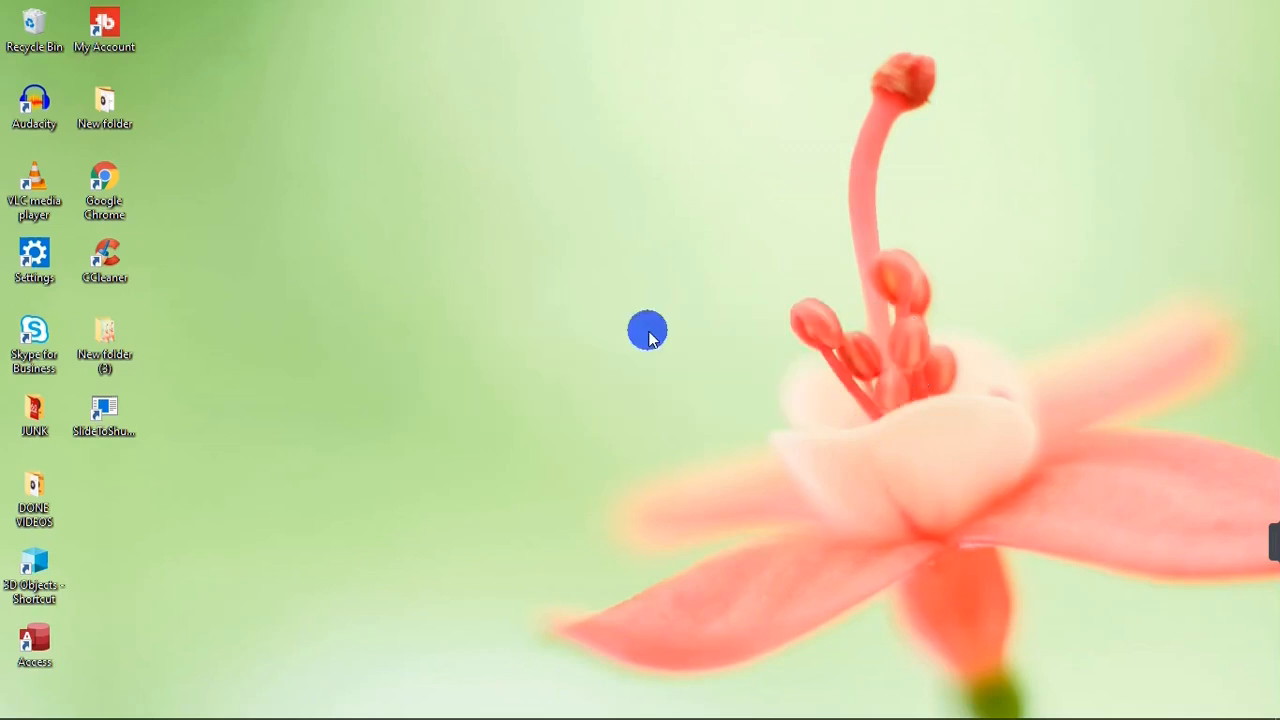
Switch to the TUTORIAL DOCUMENT in Word and place the cursor in the opening paragraph
mouse_move(780, 703)
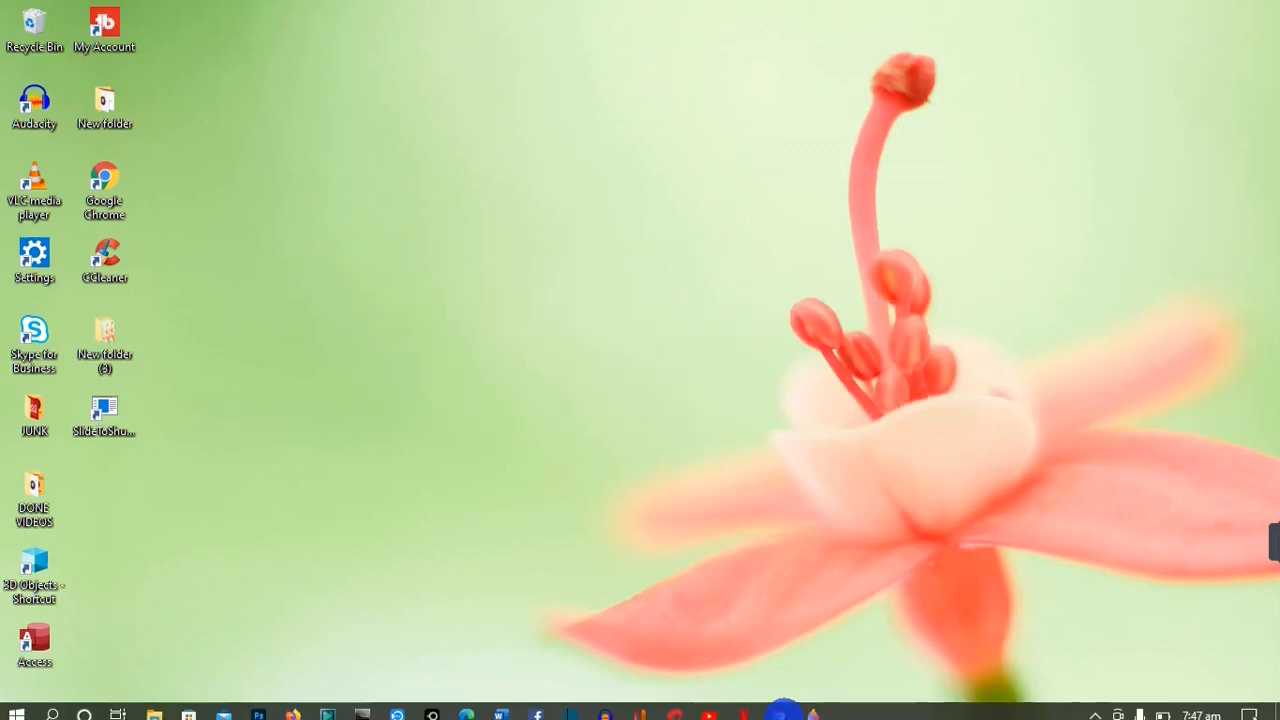
click(500, 706)
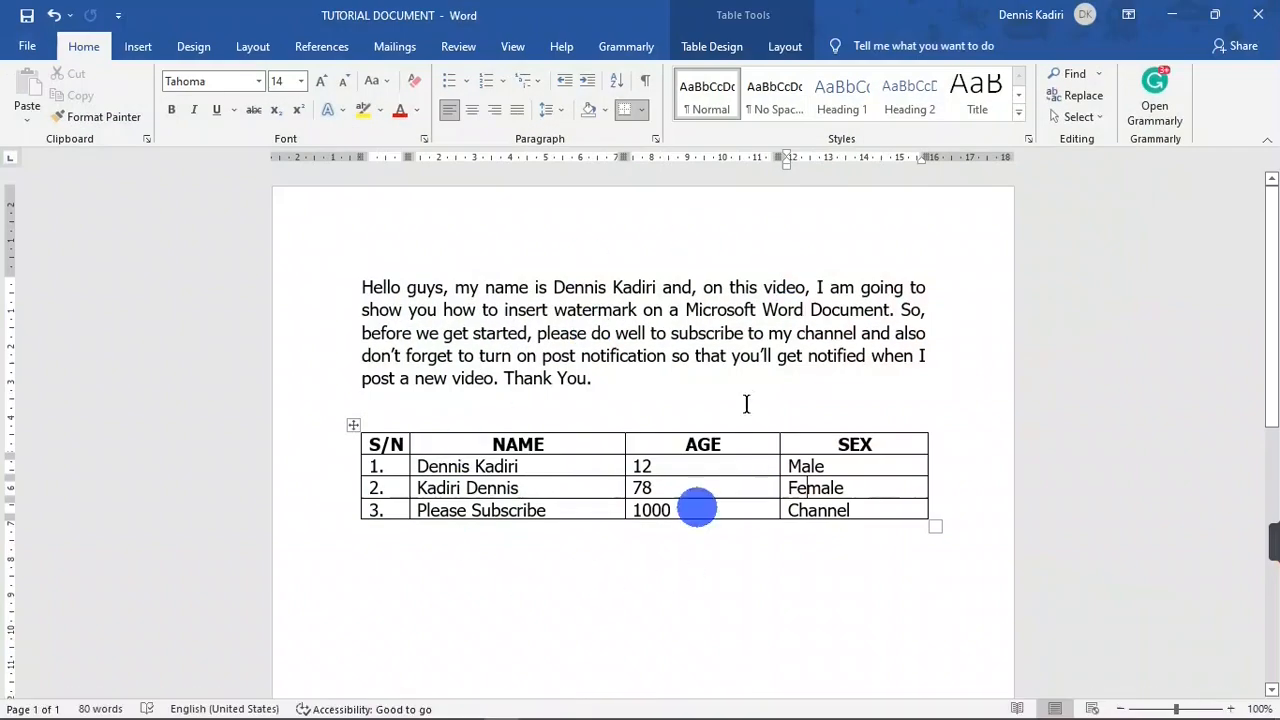
click(510, 314)
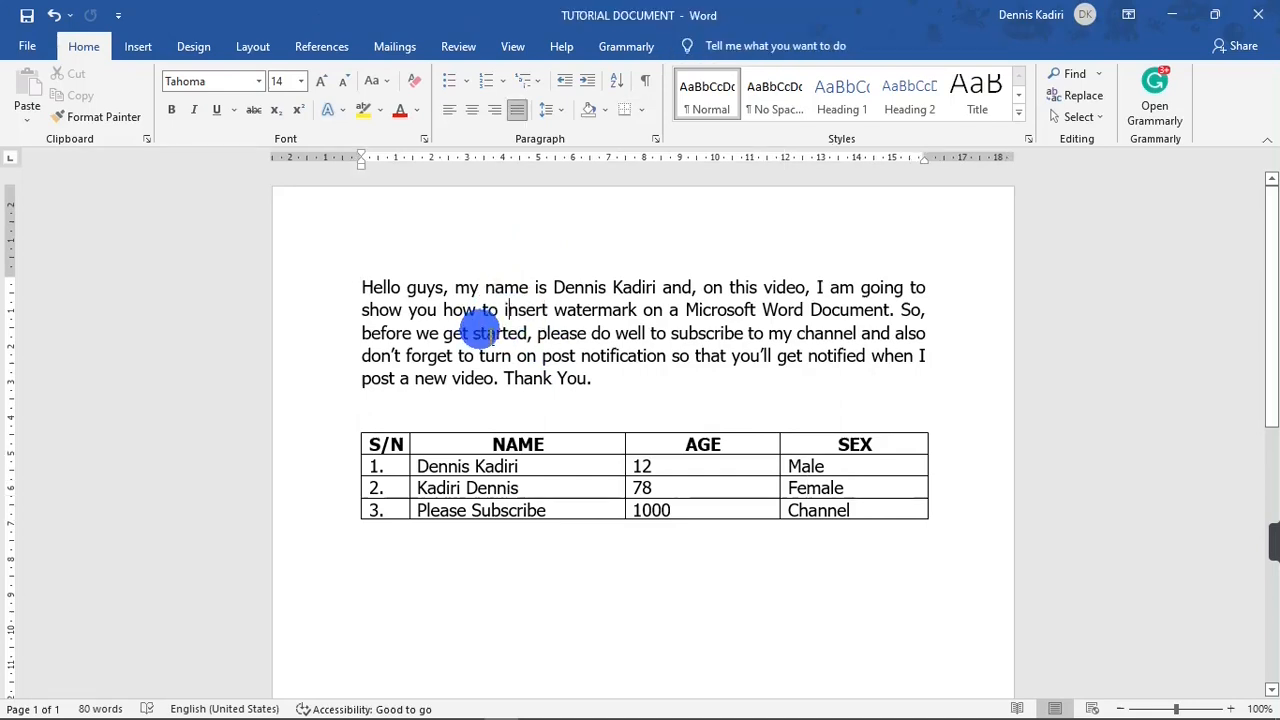
Apply the built-in CONFIDENTIAL 1 watermark to the document and view it on the page
click(188, 48)
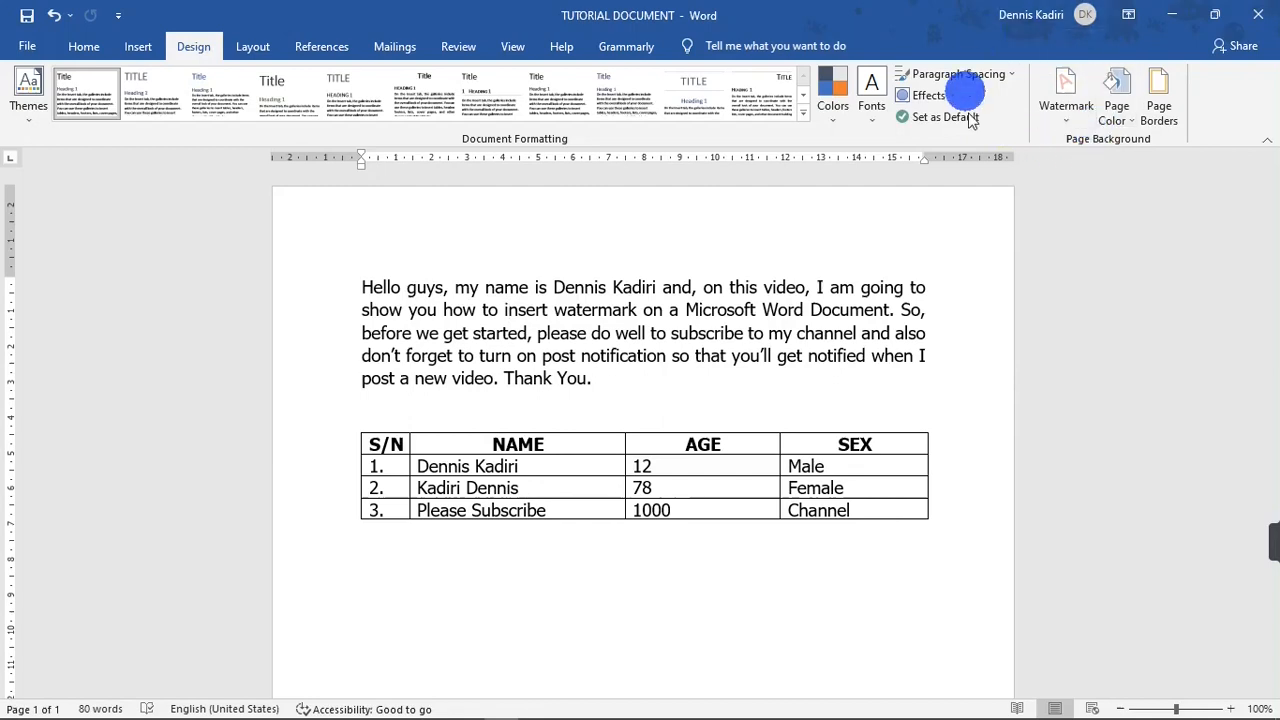
click(1066, 100)
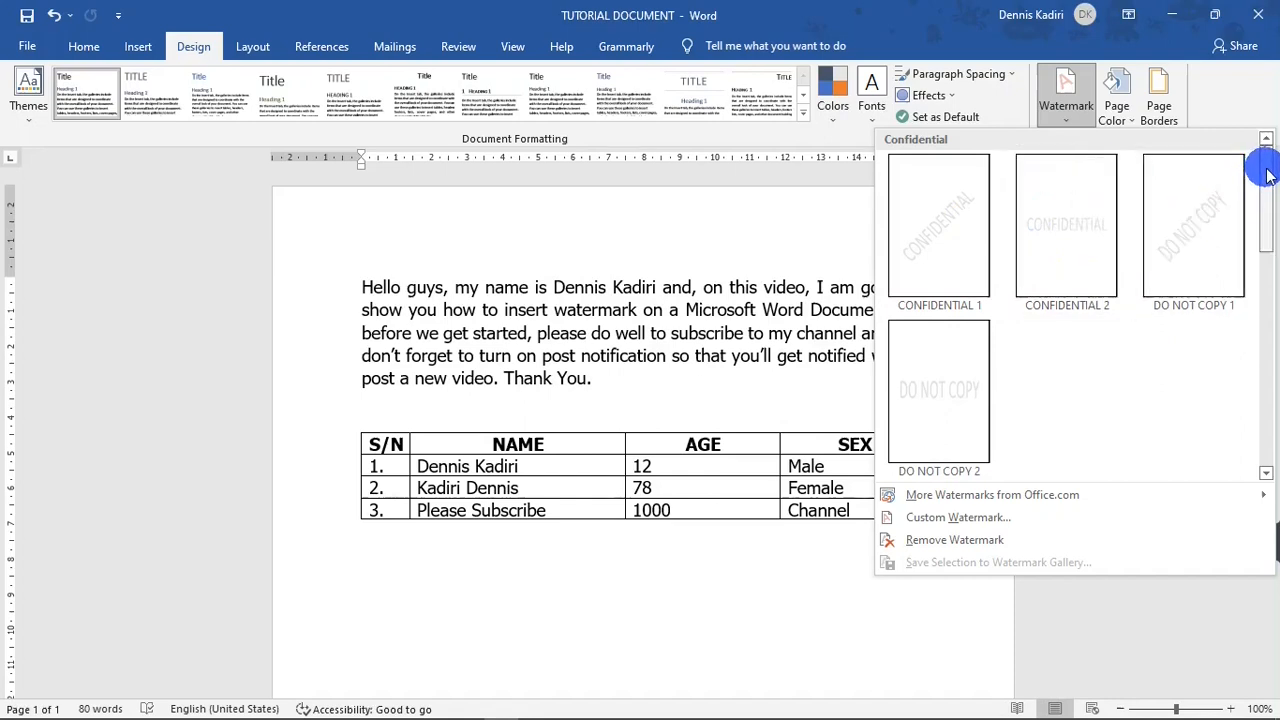
mouse_move(1268, 175)
mouse_down()
mouse_move(1260, 165)
mouse_move(1249, 220)
mouse_move(1251, 386)
mouse_move(1253, 165)
mouse_up()
click(940, 250)
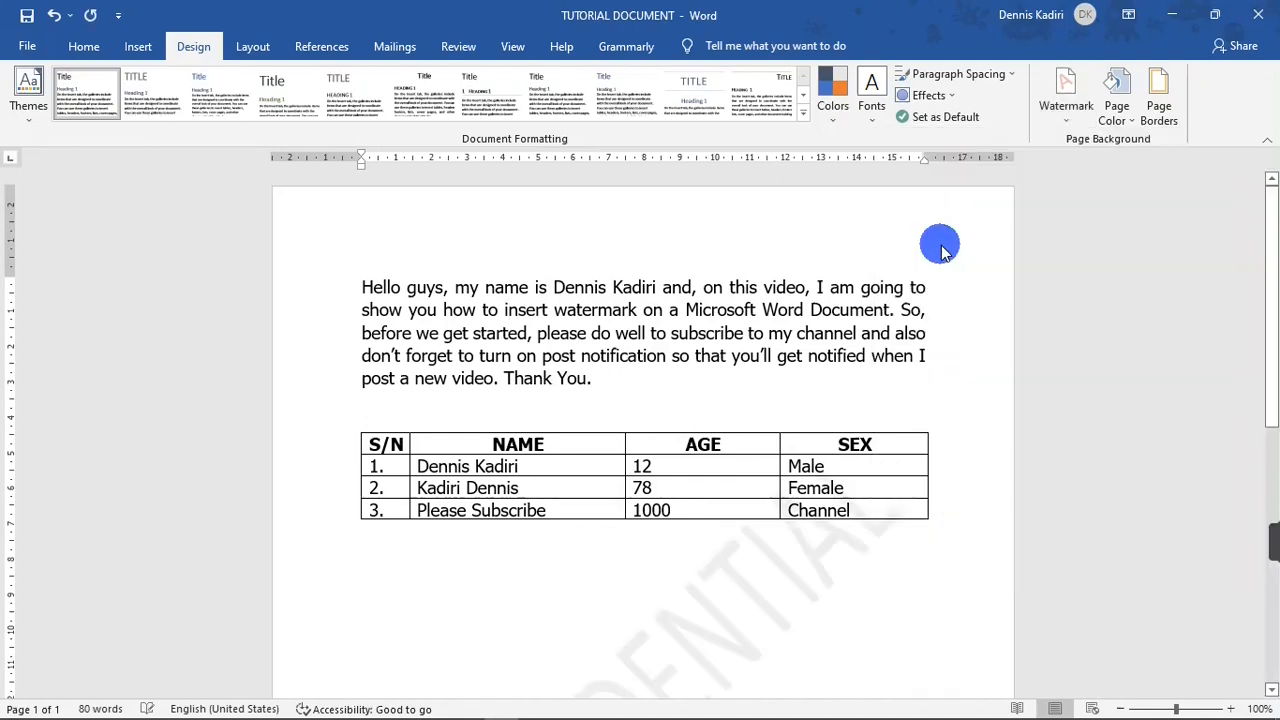
drag(1260, 334, 1266, 457)
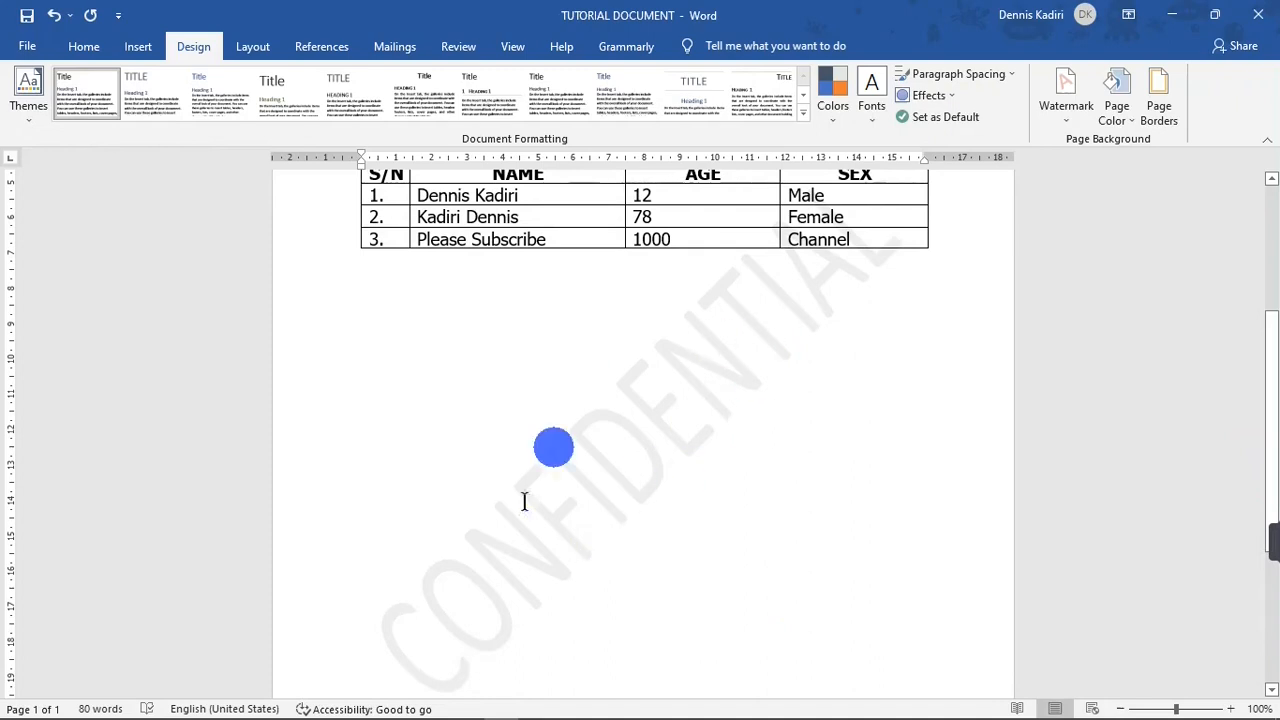
Open the custom watermark settings and apply No watermark to remove the CONFIDENTIAL text
click(1072, 92)
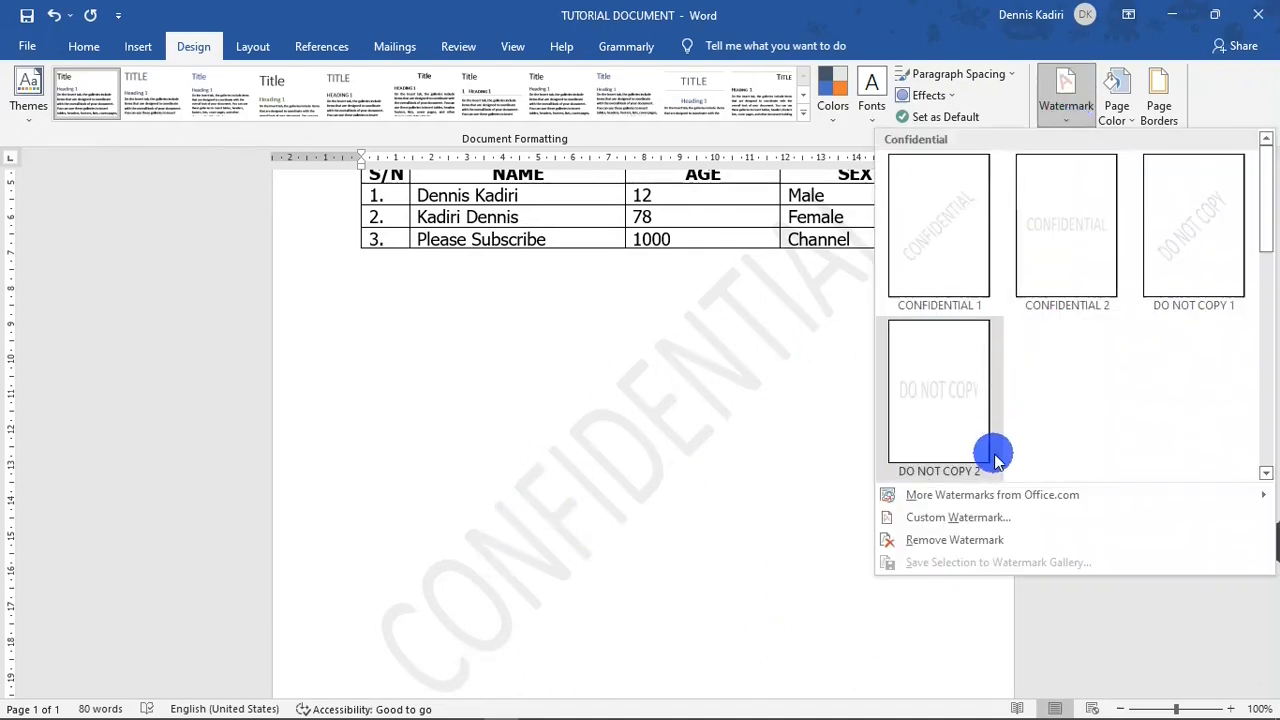
click(966, 518)
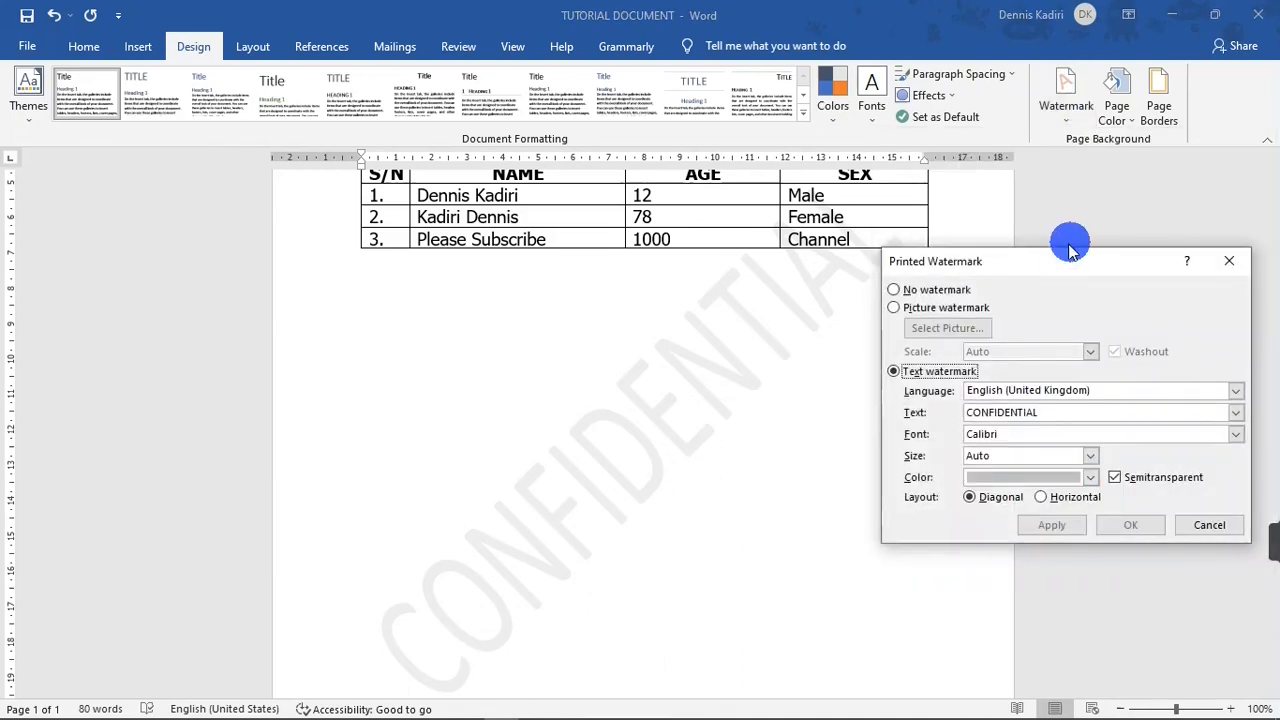
click(895, 290)
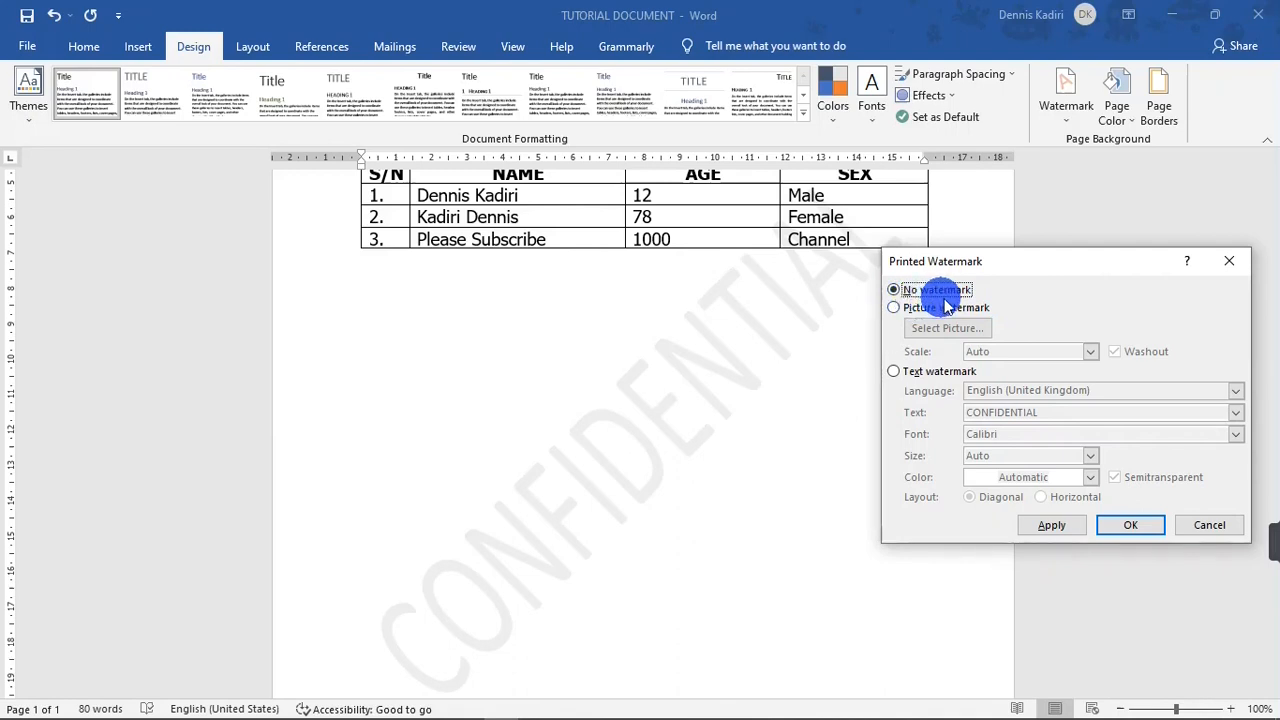
click(1052, 527)
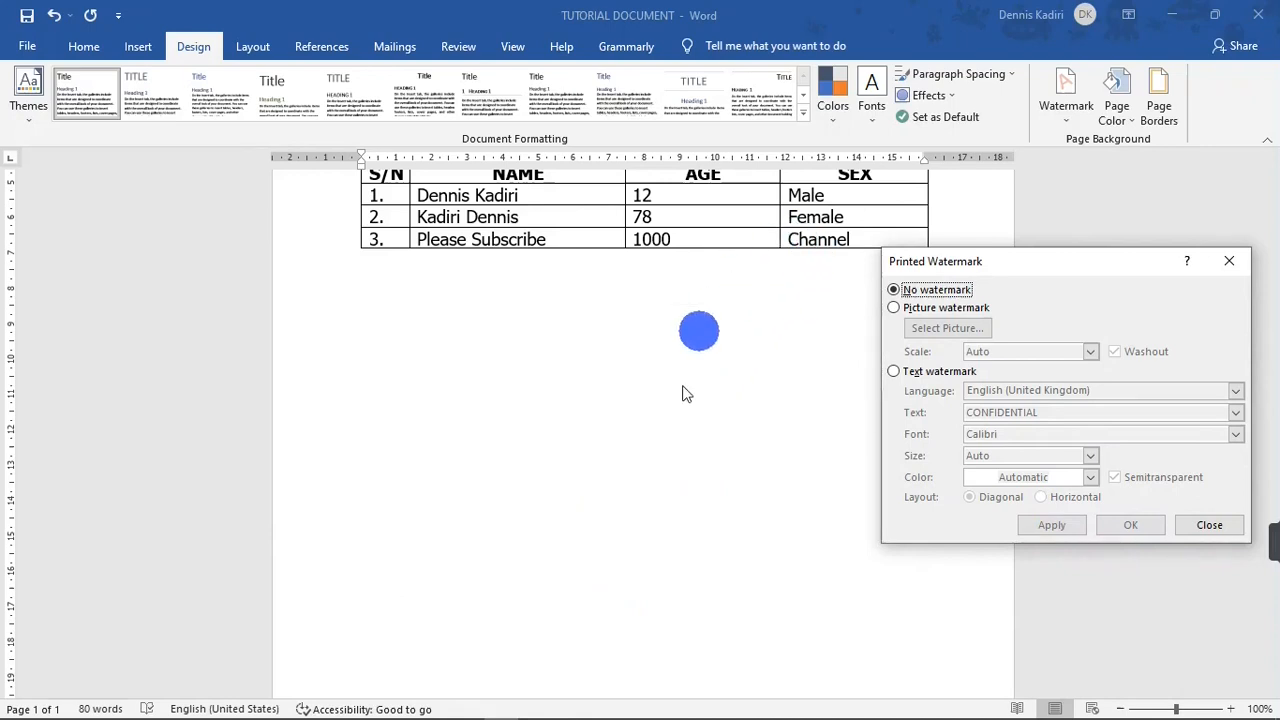
Select the file images (1) from the Pictures folder as a picture watermark
click(911, 310)
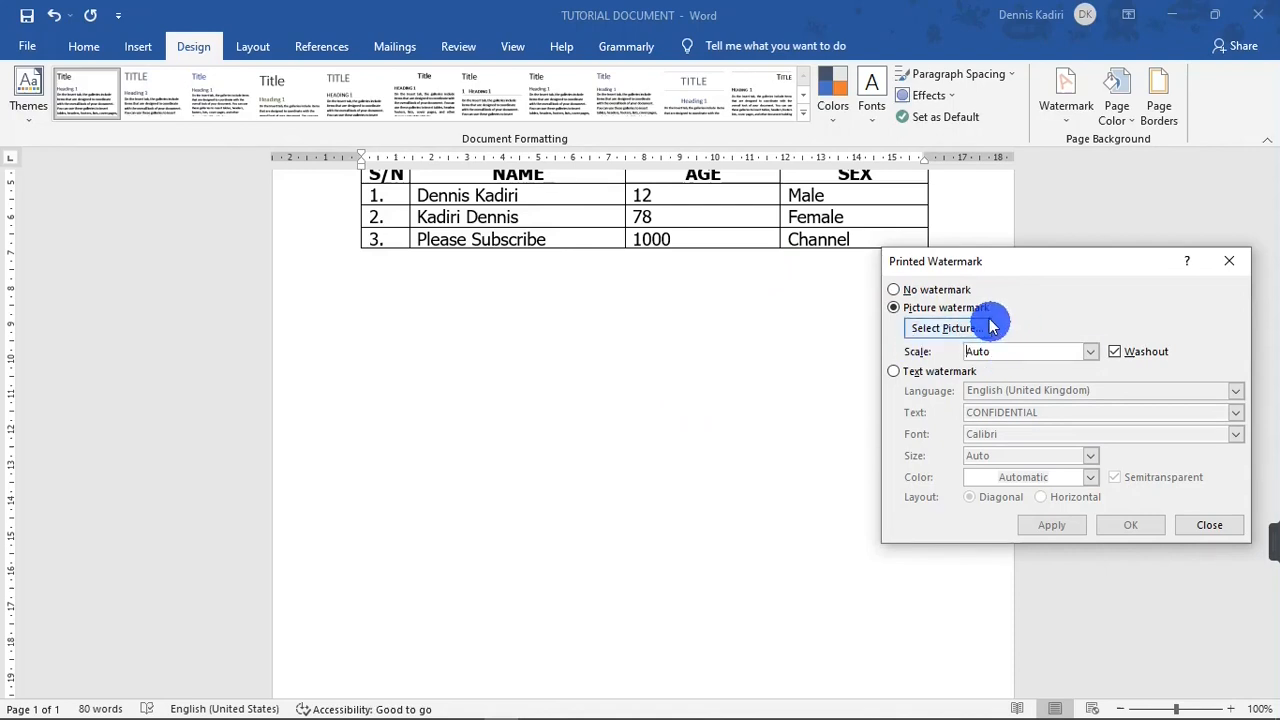
click(958, 334)
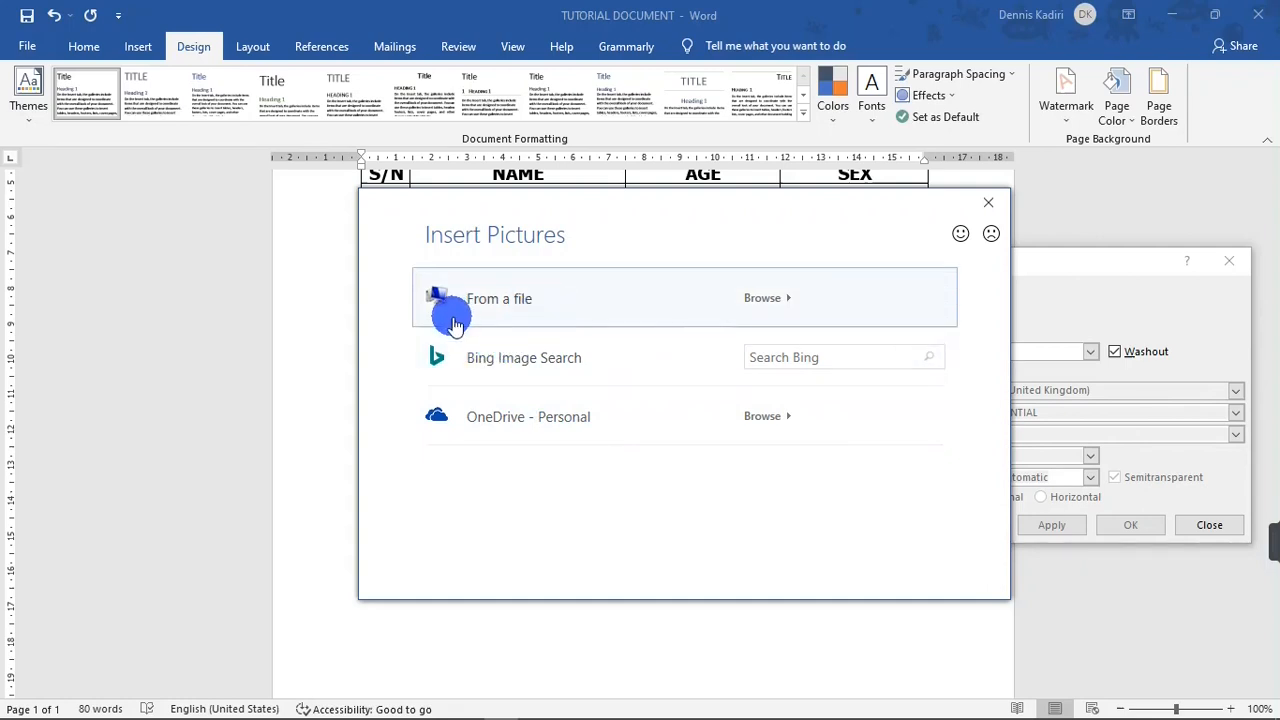
click(603, 302)
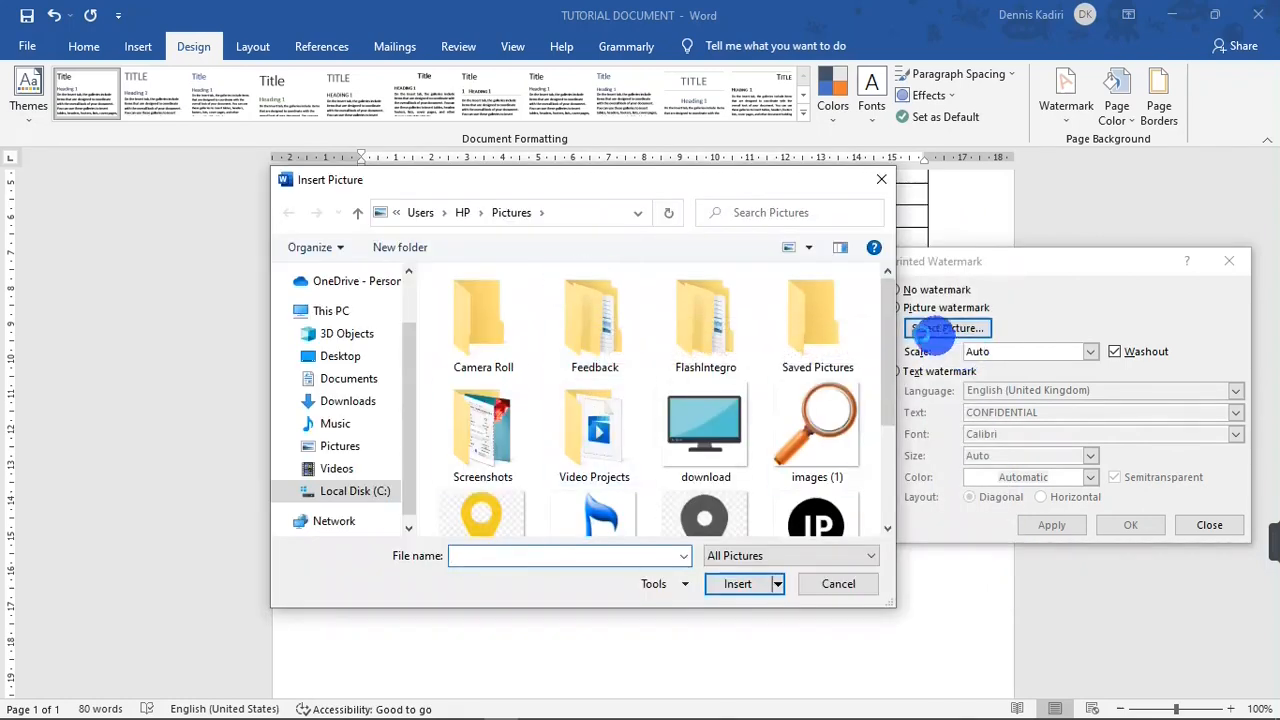
scroll(860, 350, down, 1)
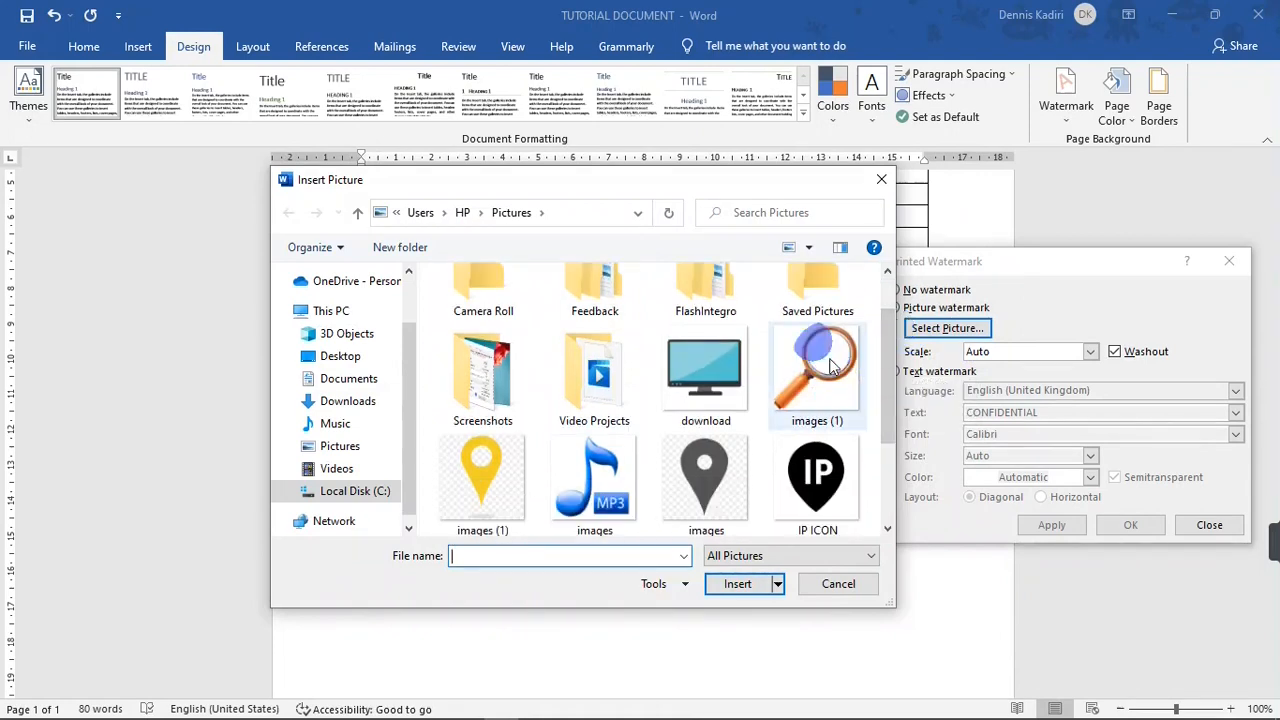
click(830, 365)
click(735, 588)
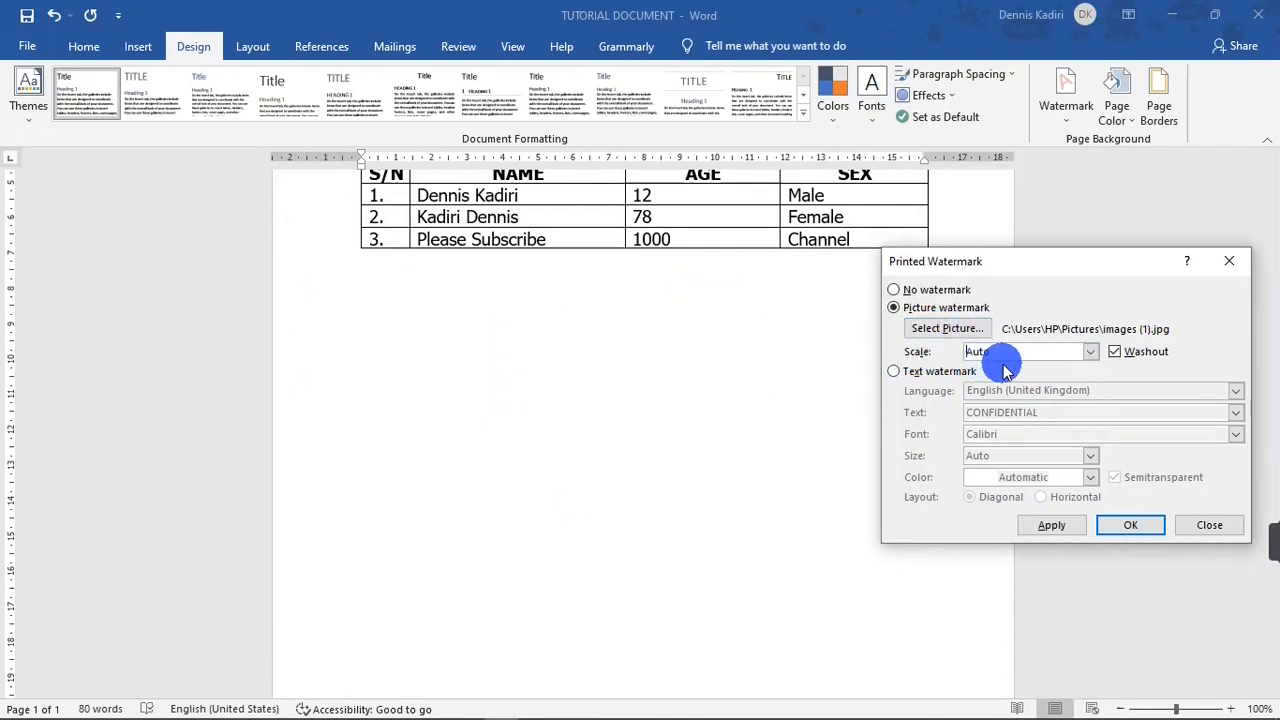
Apply the picture watermark at Auto scale with washout, and reapply it with washout turned off
click(1090, 352)
click(1090, 352)
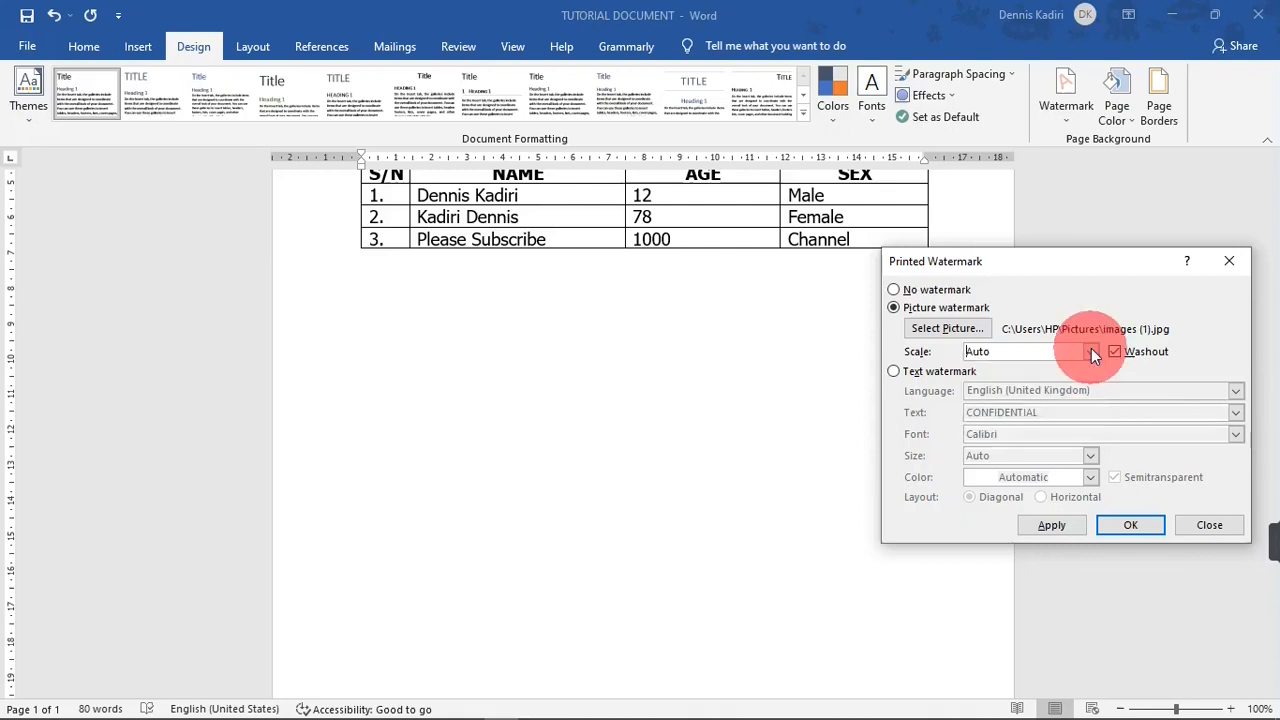
click(1051, 527)
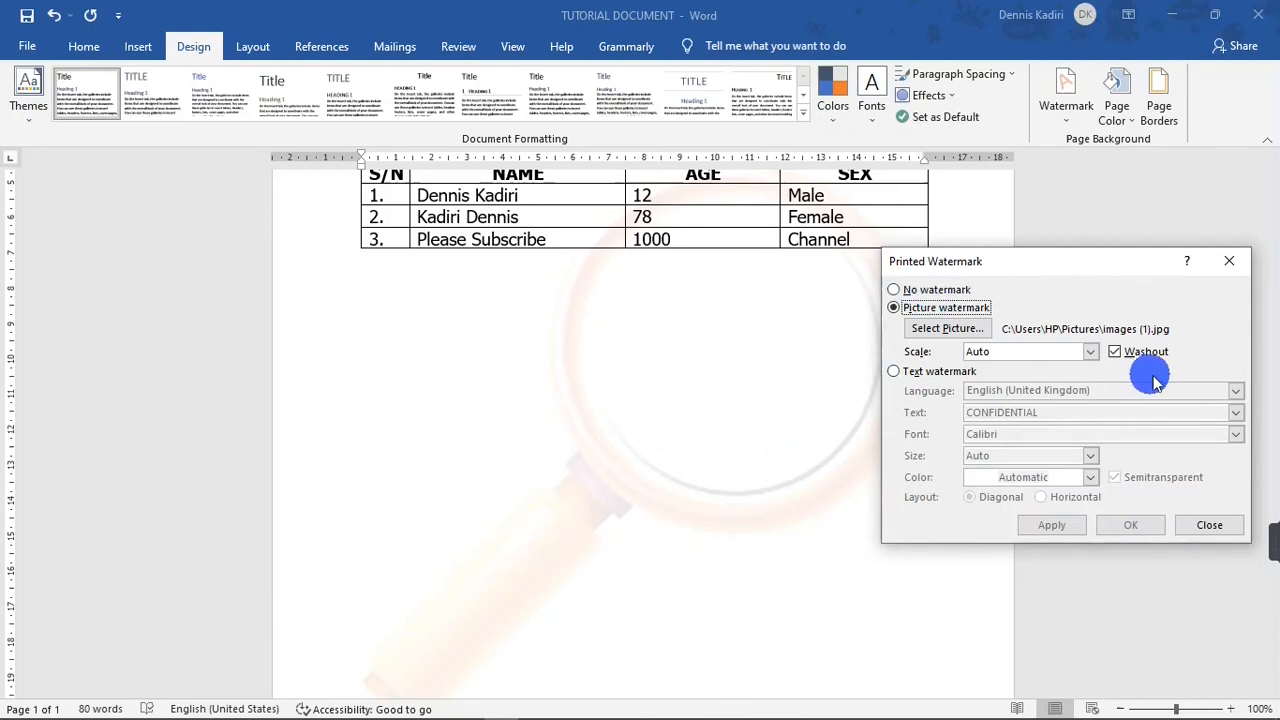
click(1114, 352)
click(1040, 526)
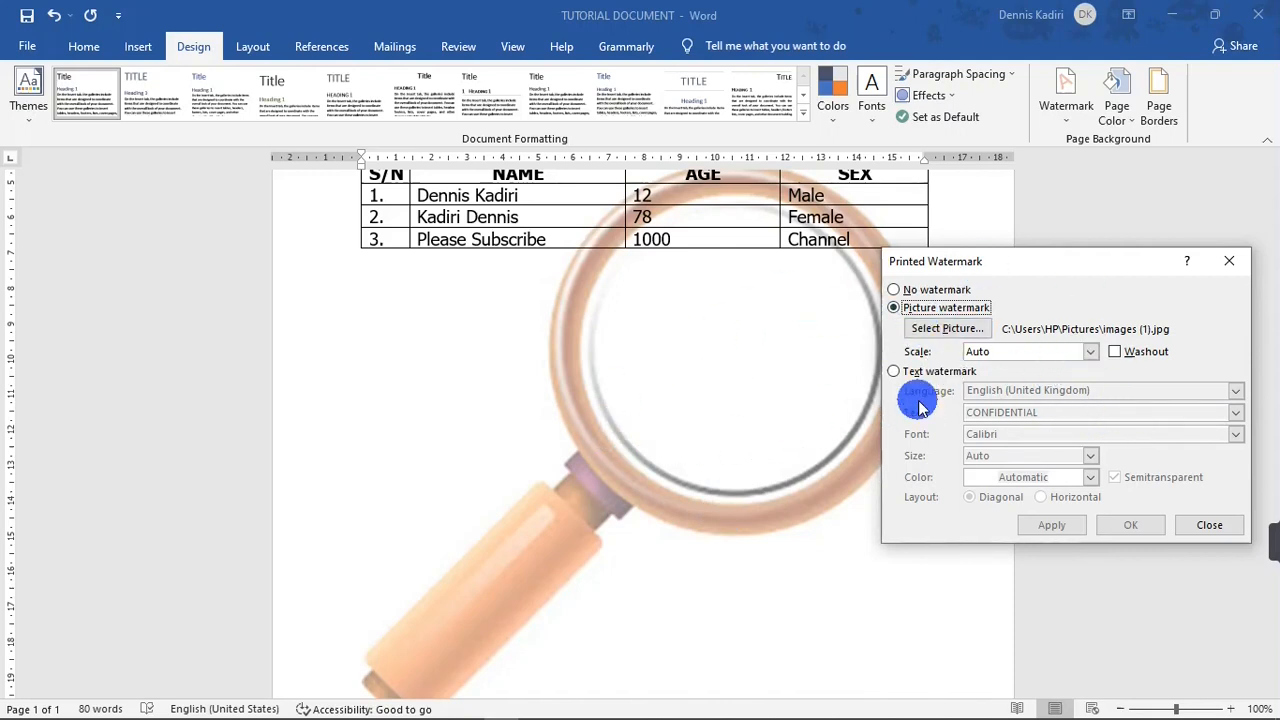
Switch to a text watermark in English (United Kingdom) and enter the person's full name in capitals as its text
drag(986, 266, 678, 290)
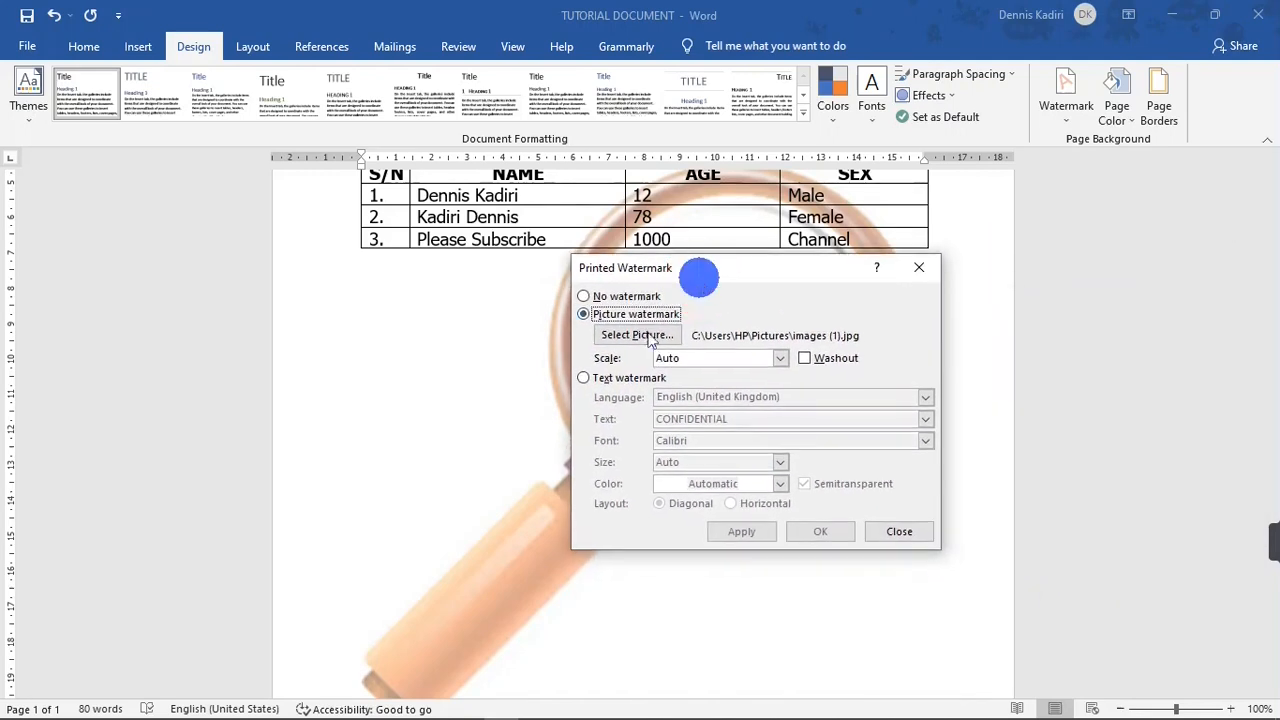
click(586, 380)
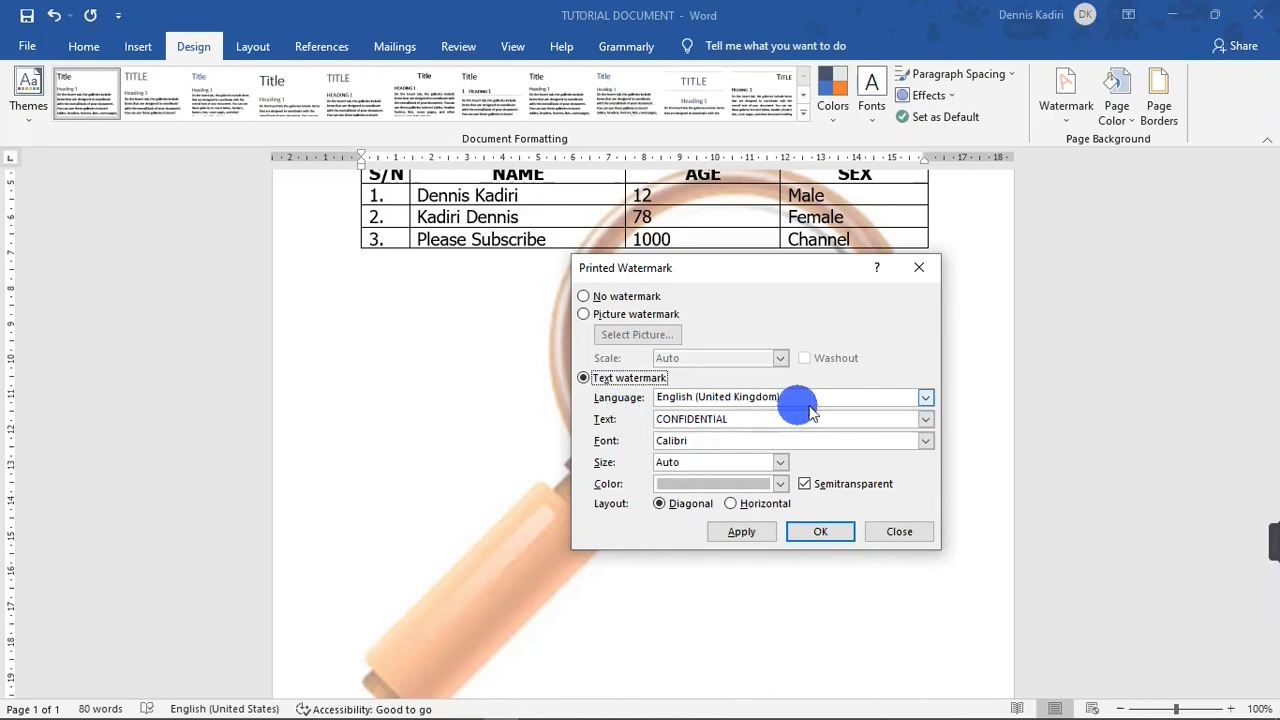
click(843, 398)
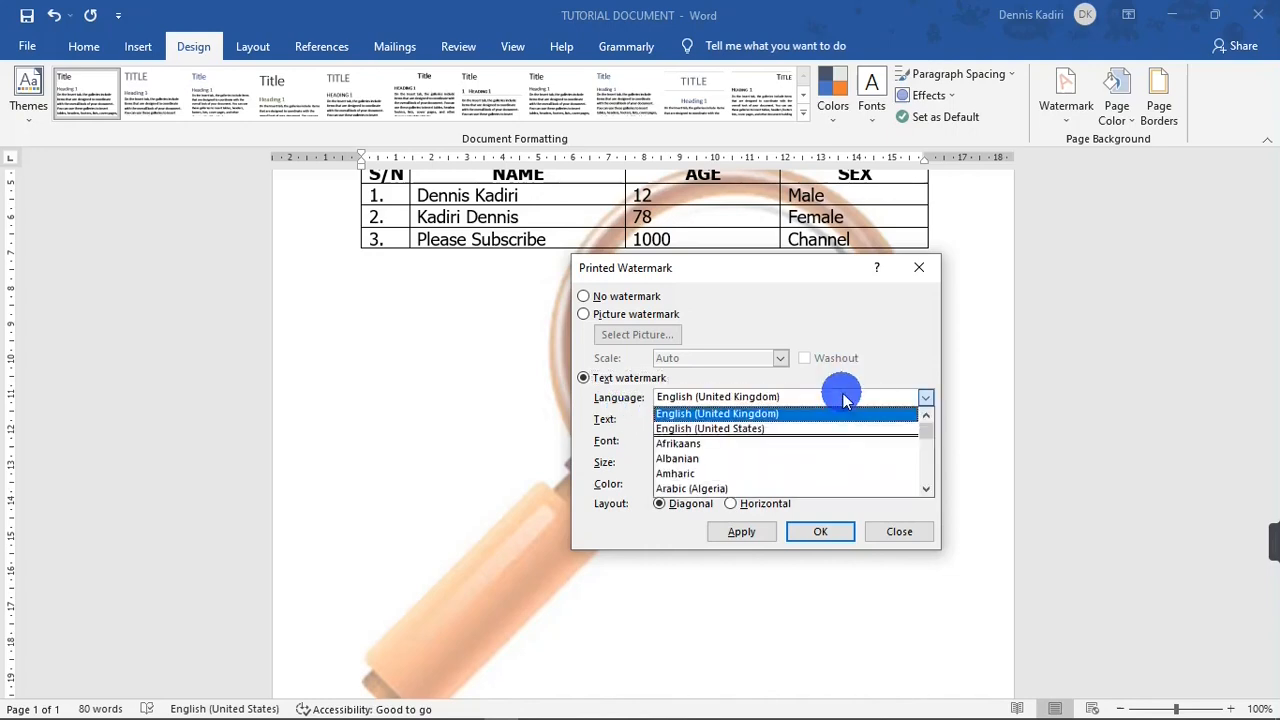
click(897, 400)
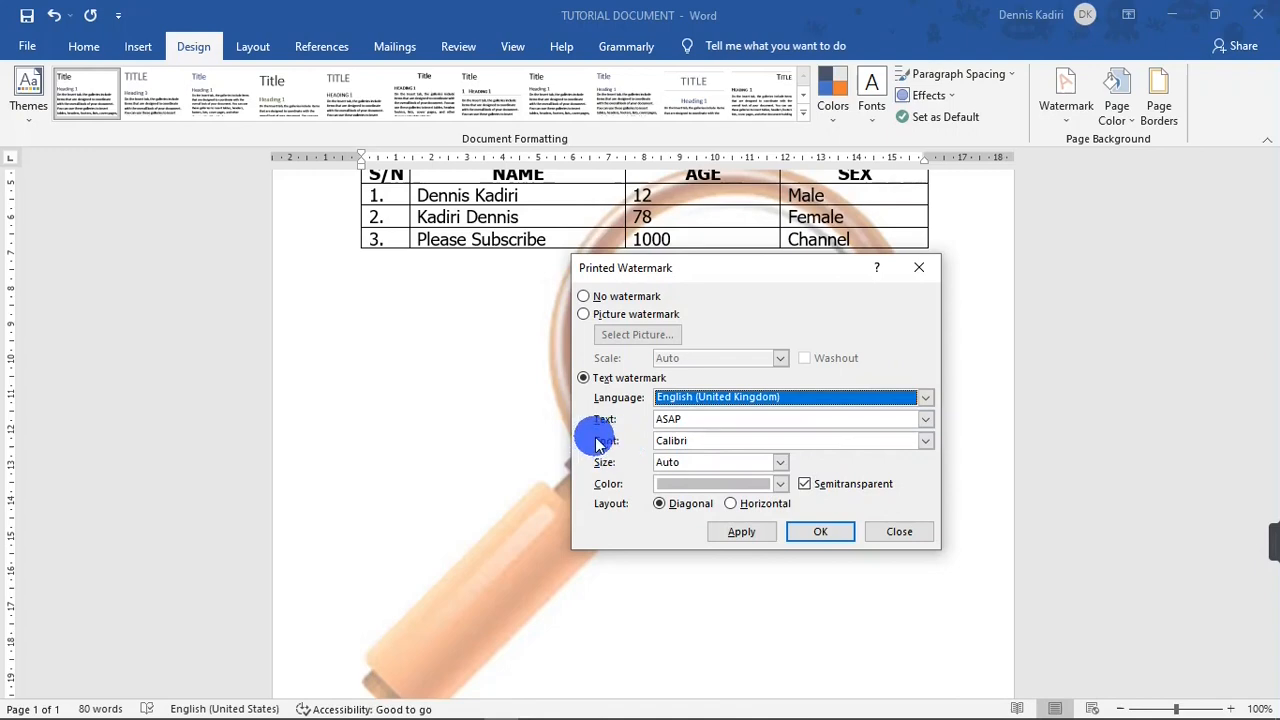
click(690, 420)
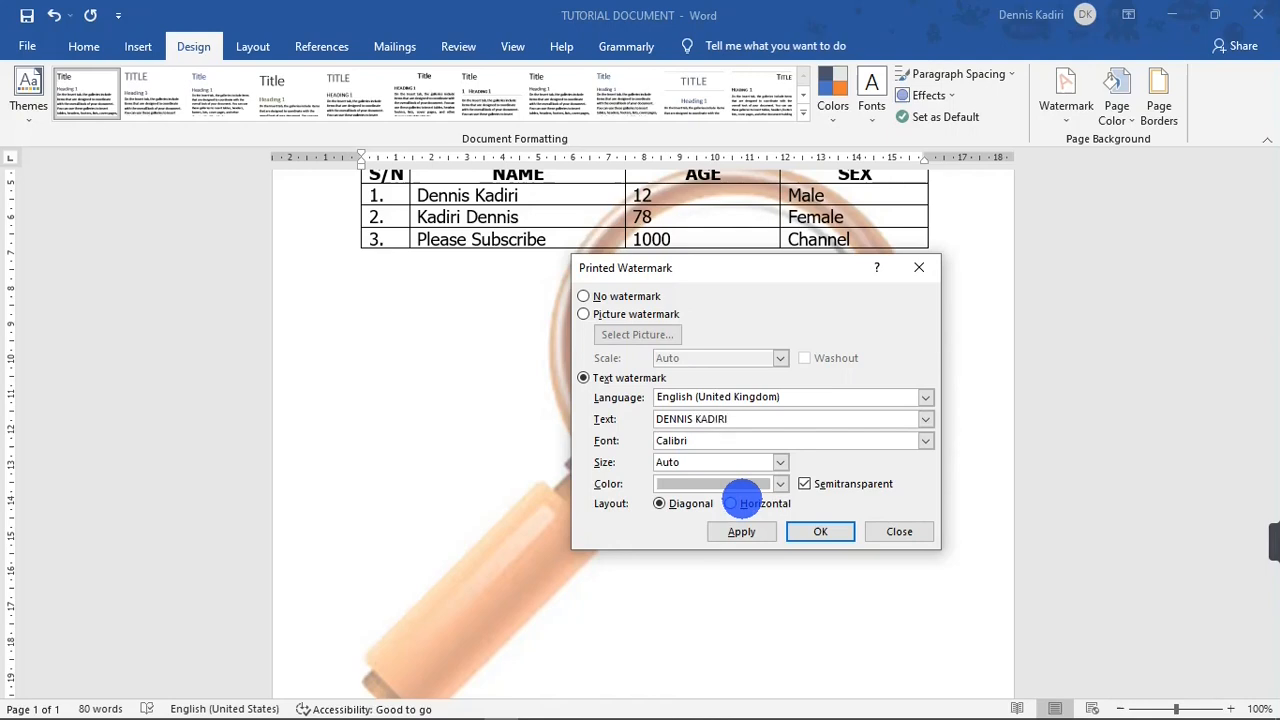
Set the text watermark's font to Arial Black and its size to 48
click(745, 441)
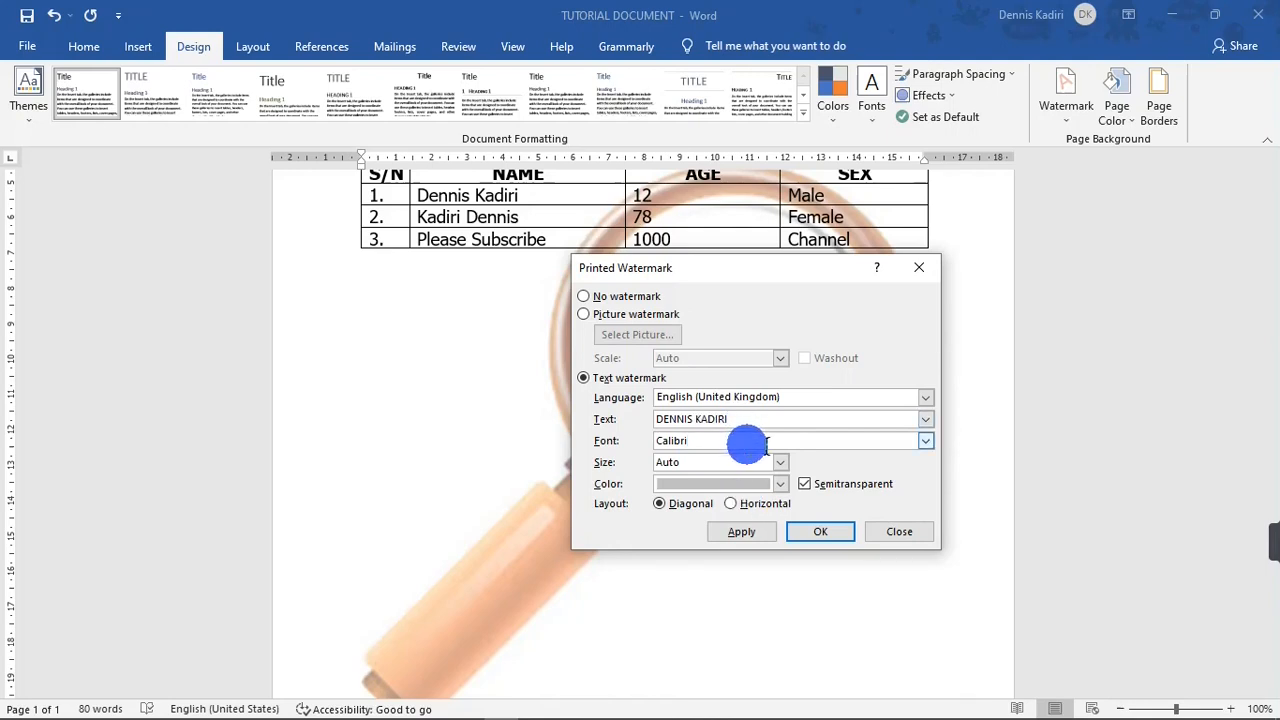
click(925, 443)
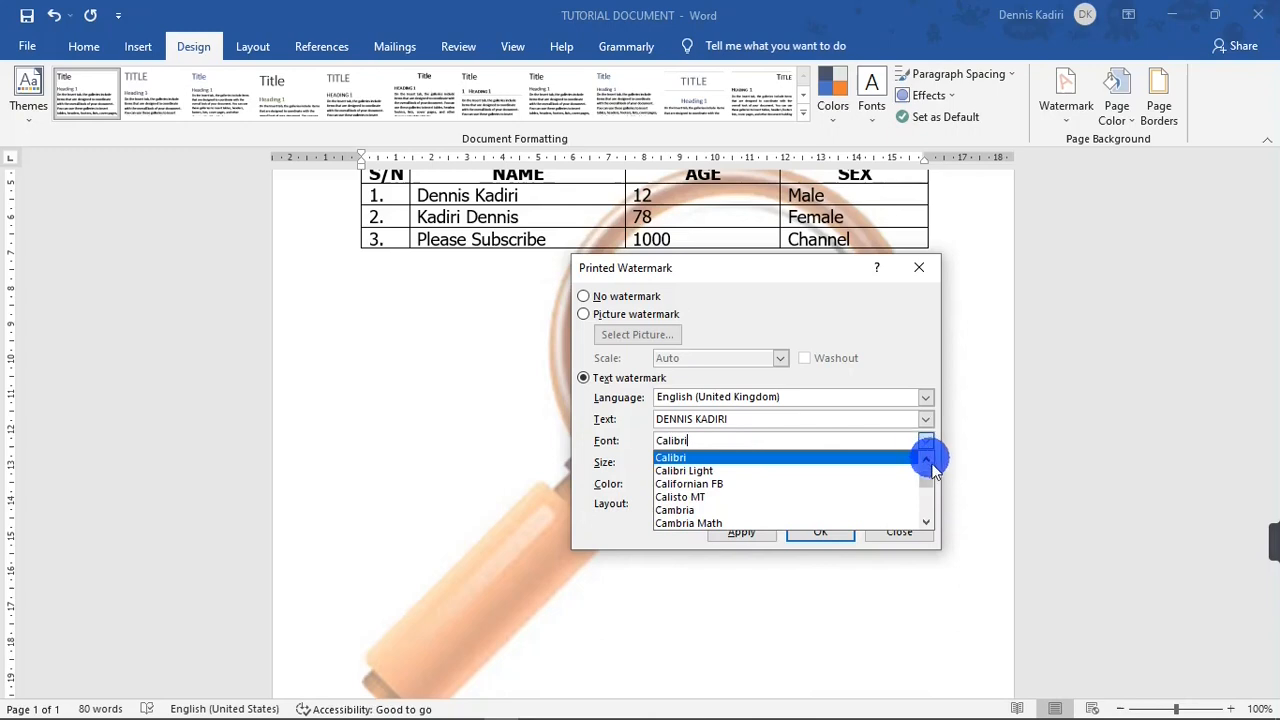
drag(932, 483, 926, 464)
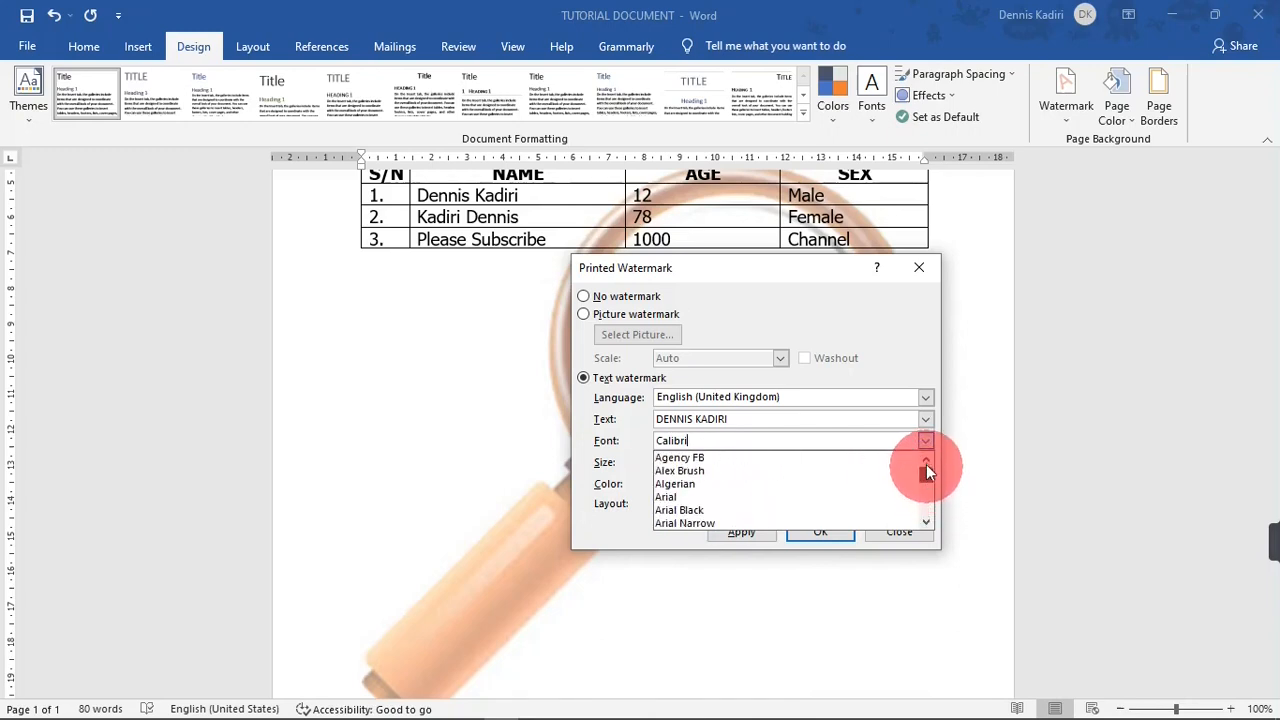
click(700, 510)
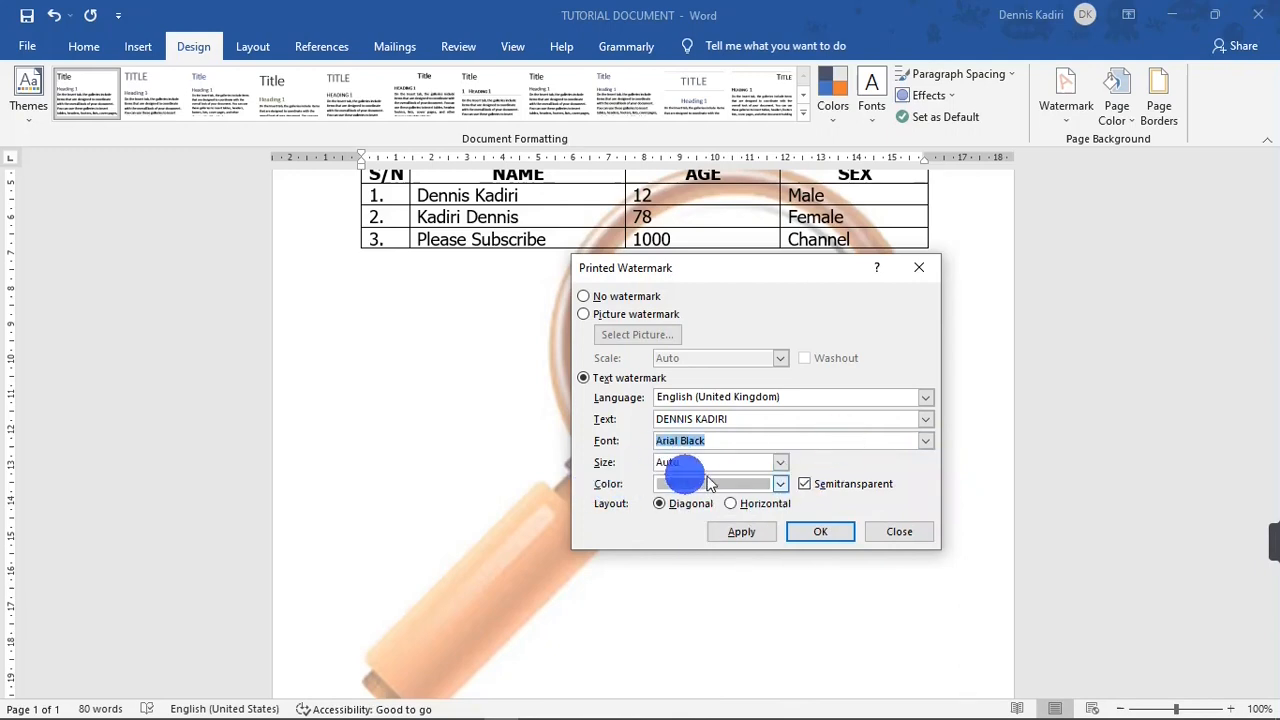
click(781, 463)
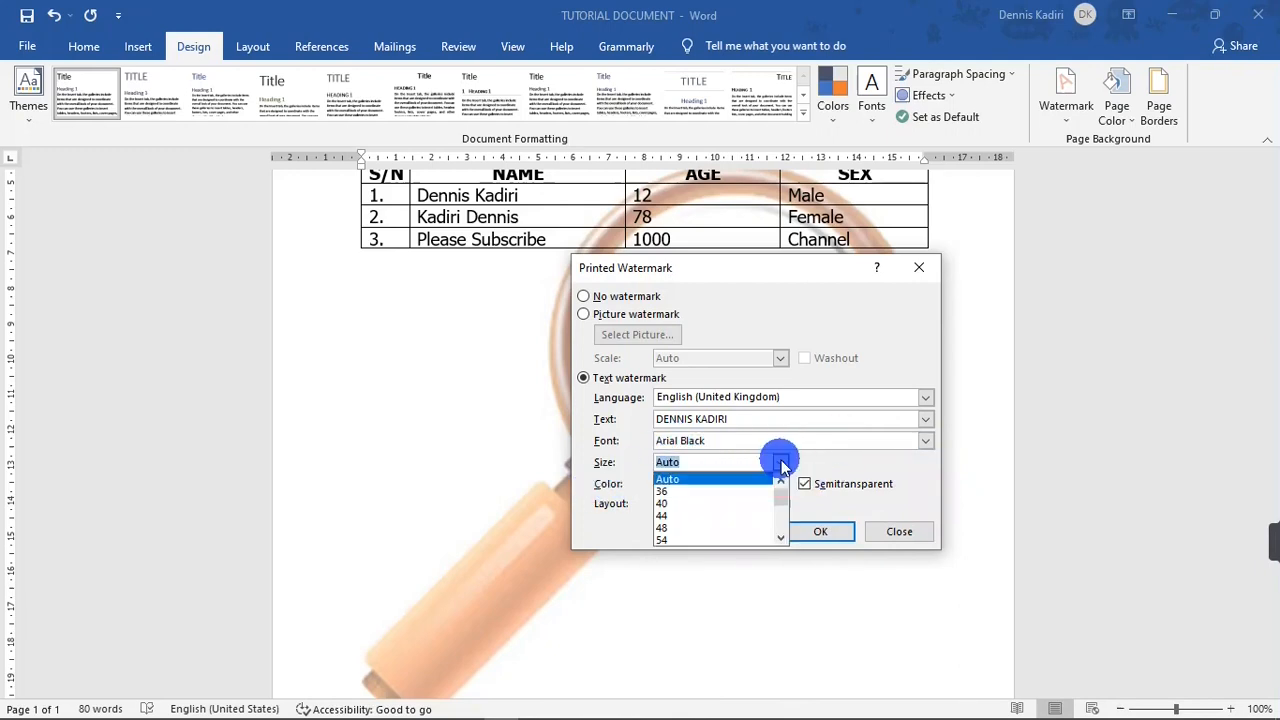
click(700, 527)
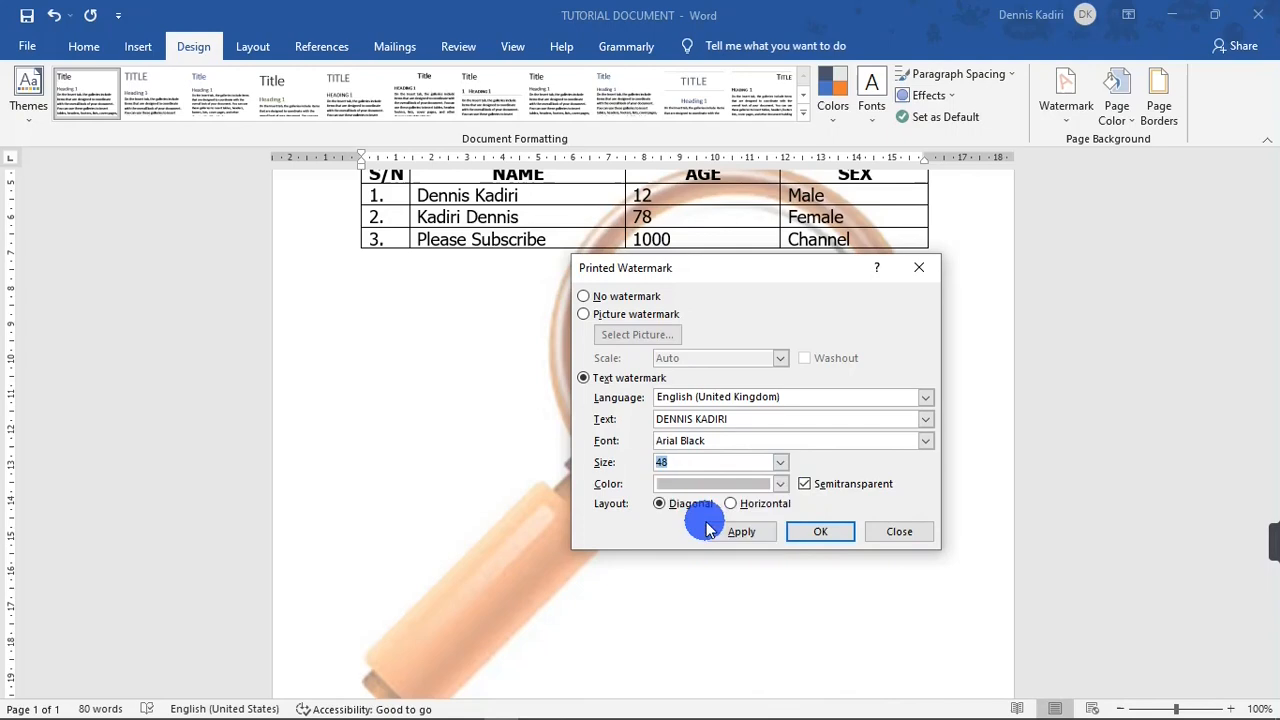
Color the text watermark standard red and apply it to the page with the diagonal layout
click(780, 484)
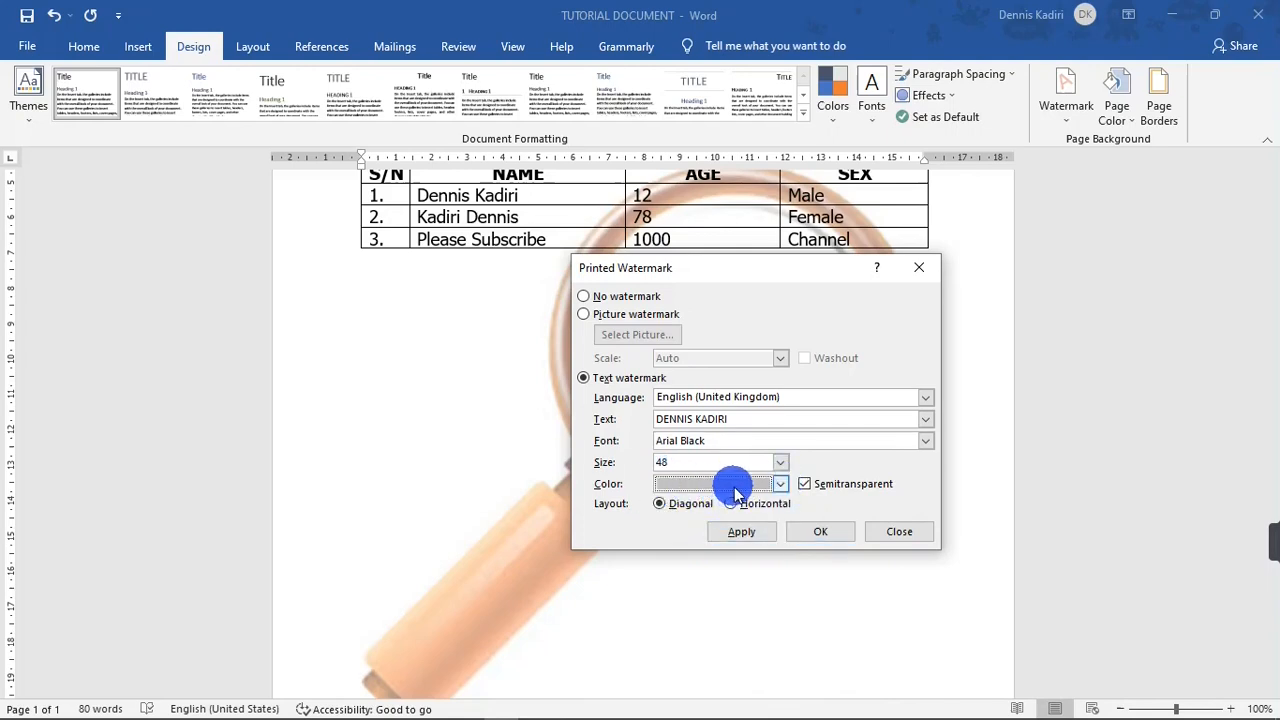
click(782, 485)
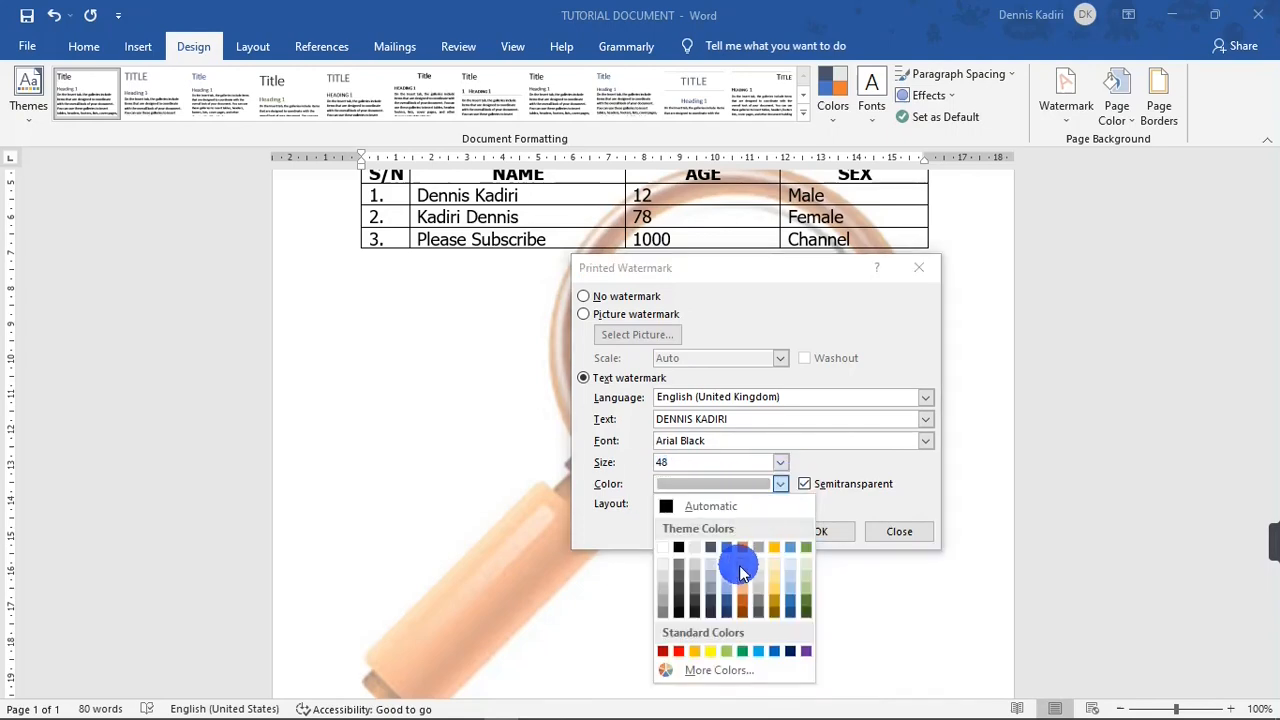
click(679, 651)
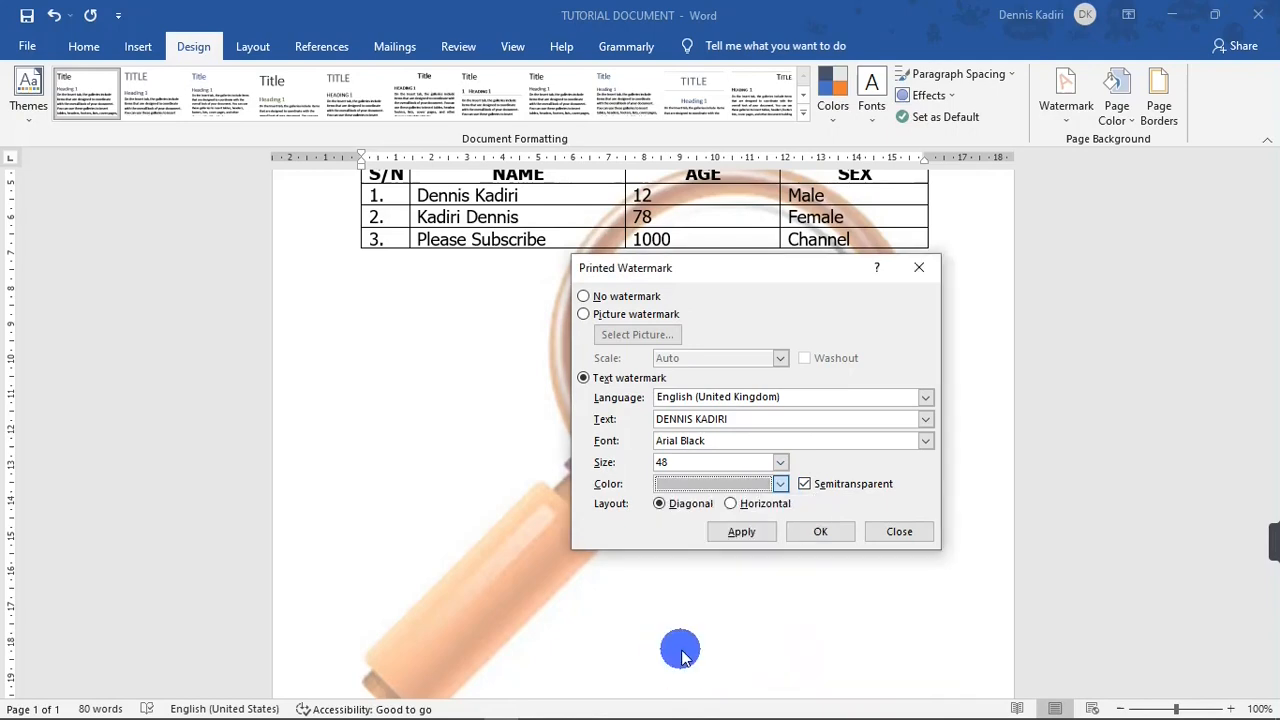
drag(674, 270, 993, 243)
click(1061, 505)
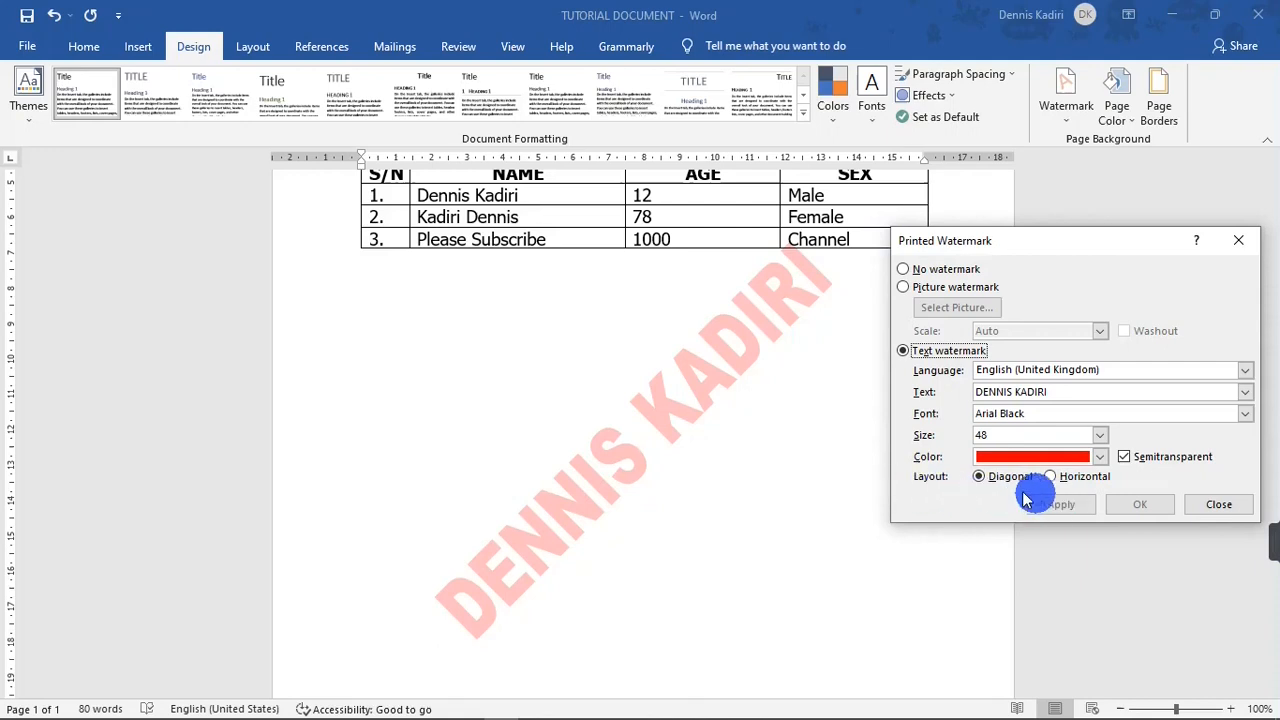
Change the text watermark's layout to Horizontal and apply it
click(983, 477)
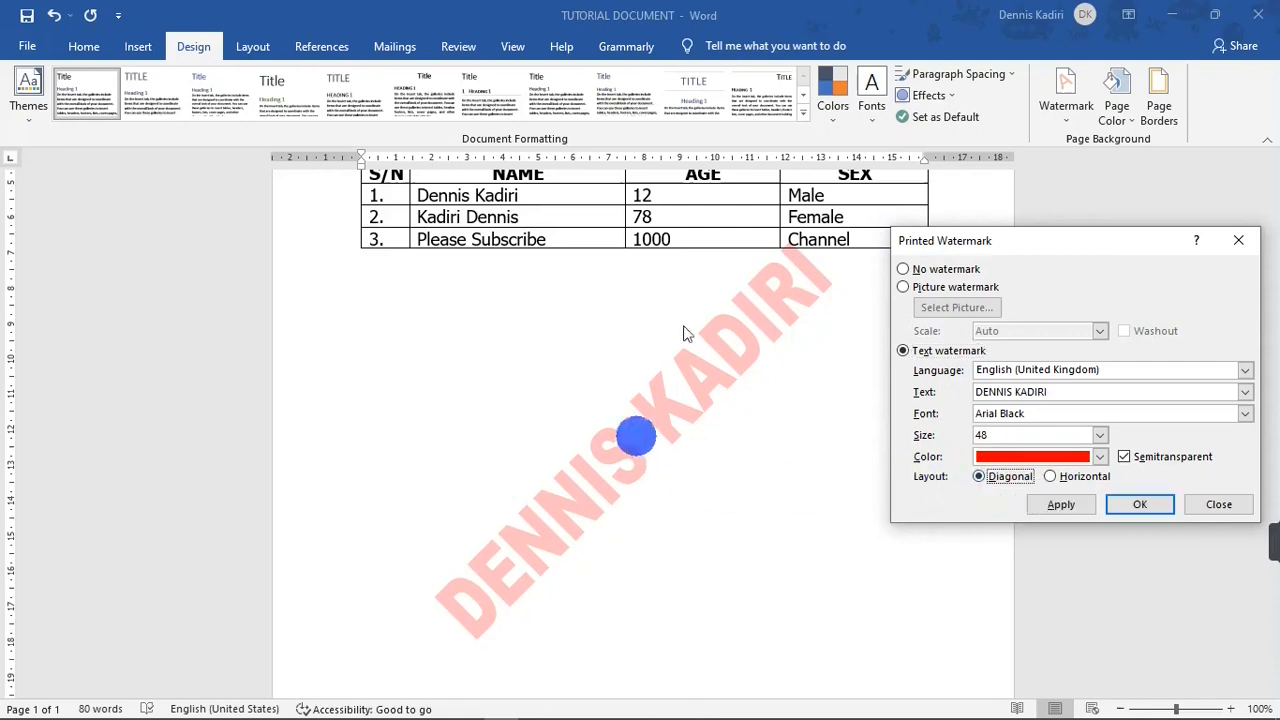
click(1052, 477)
click(1058, 504)
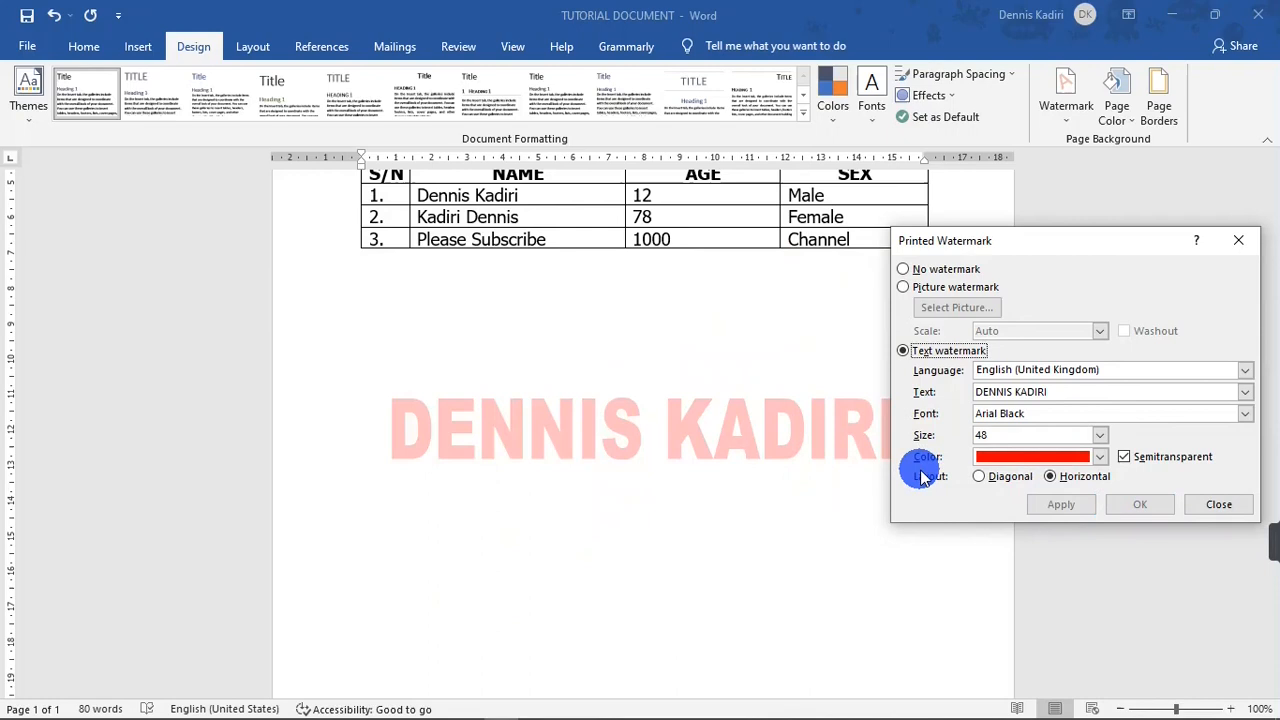
Apply the text watermark without semitransparency, and reapply it with Semitransparent turned back on
click(1125, 457)
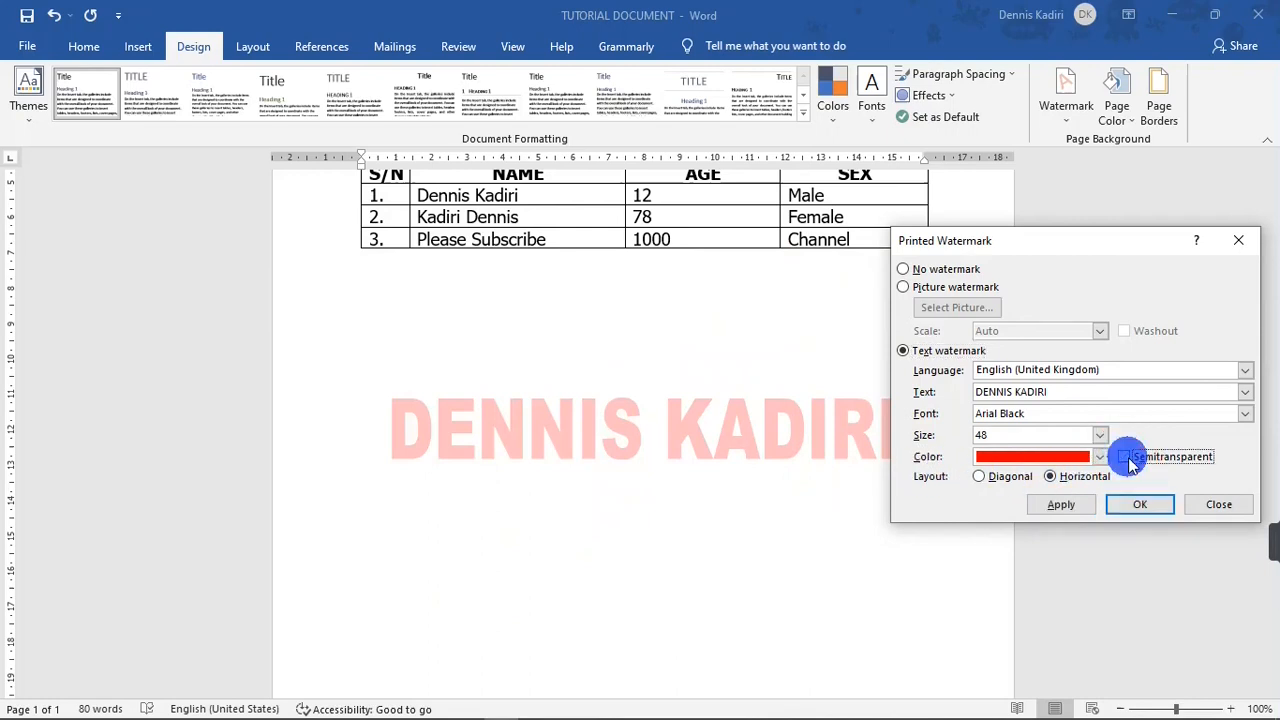
click(1062, 505)
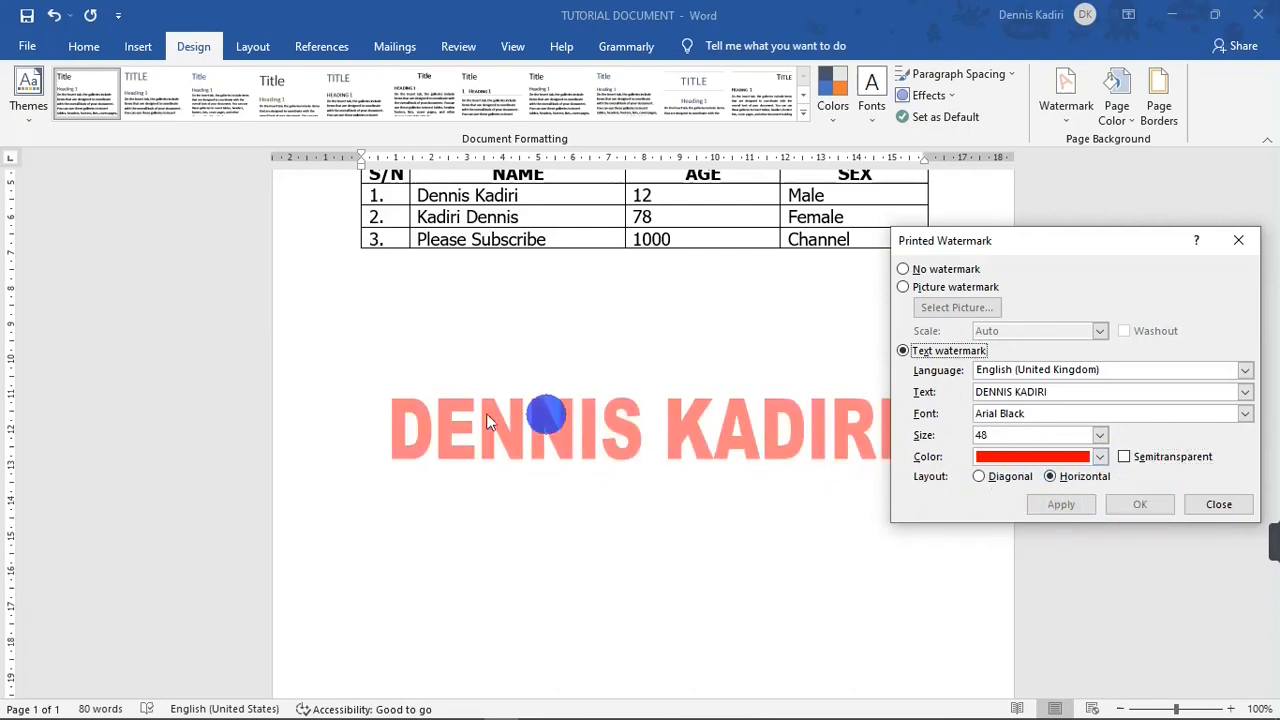
click(1124, 456)
click(1060, 505)
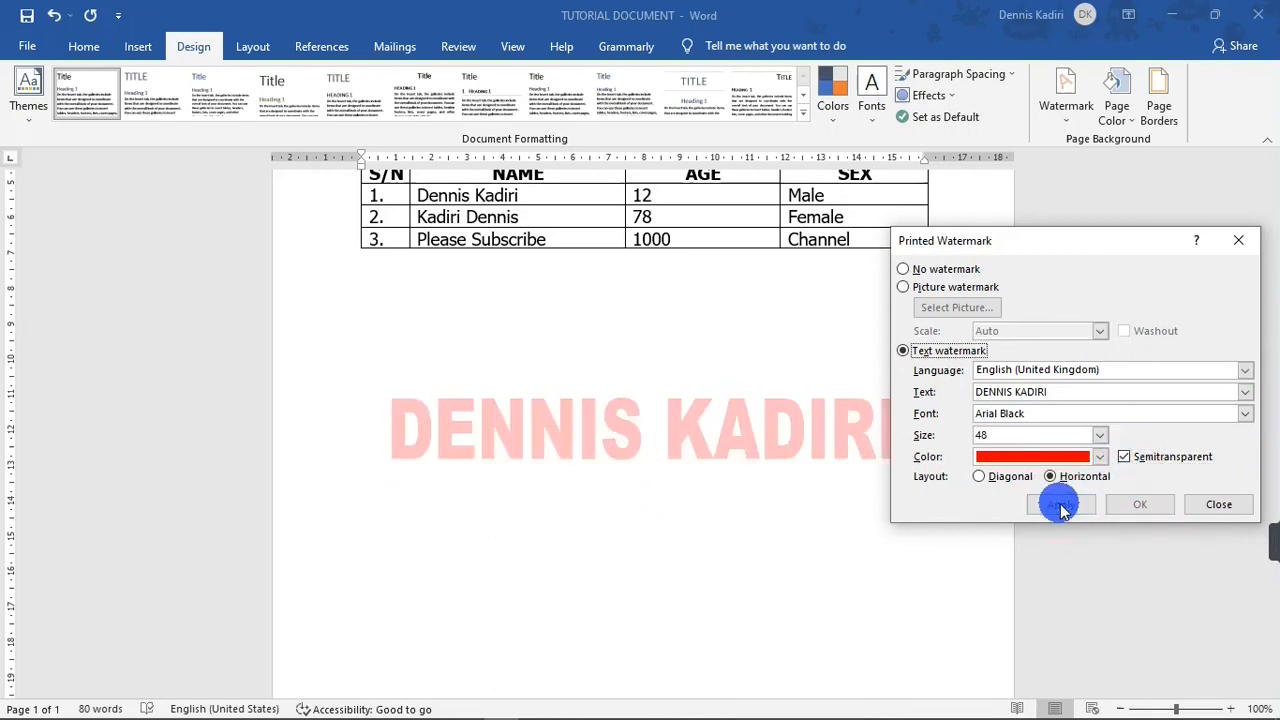